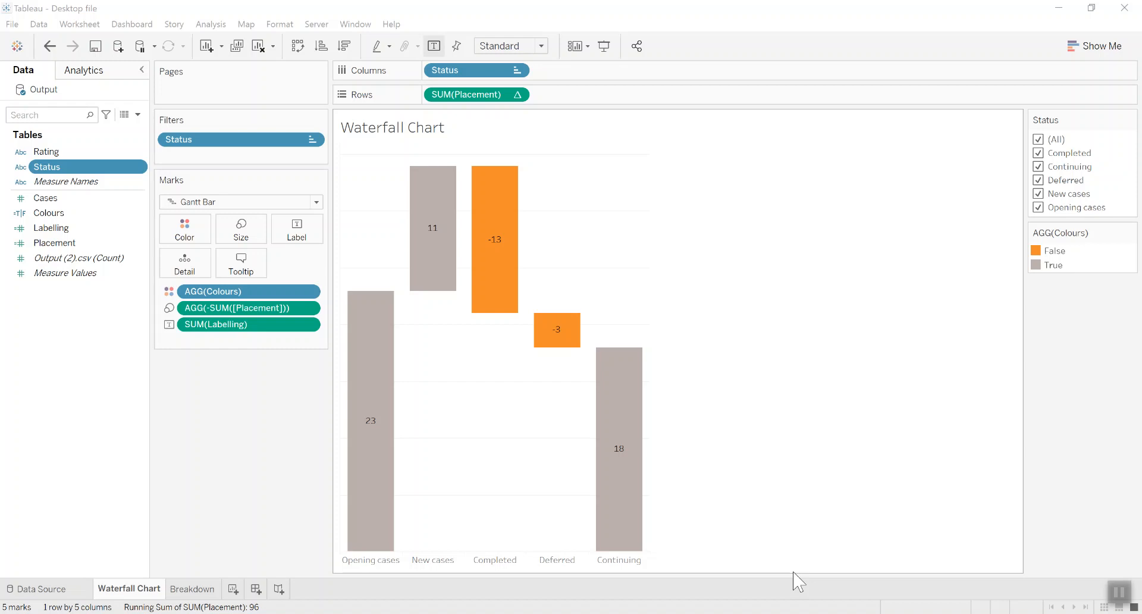
# - Inspect the rating breakdown for the opening, new, completed, deferred and continuing case bars in the waterfall chart
pyautogui.moveTo(377, 522)
pyautogui.moveTo(432, 283)
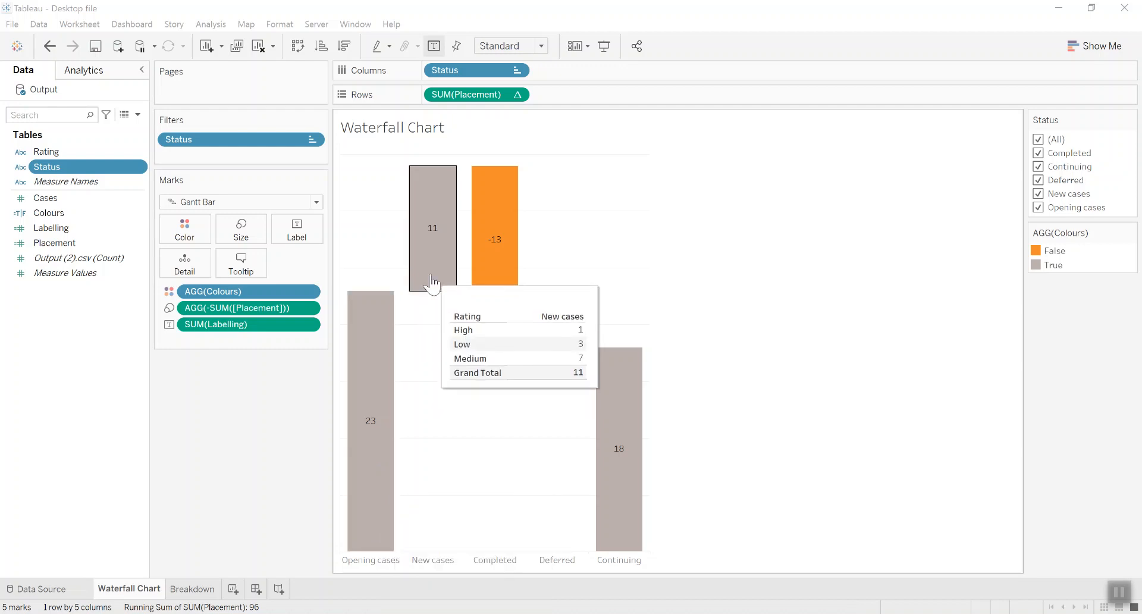
pyautogui.moveTo(486, 279)
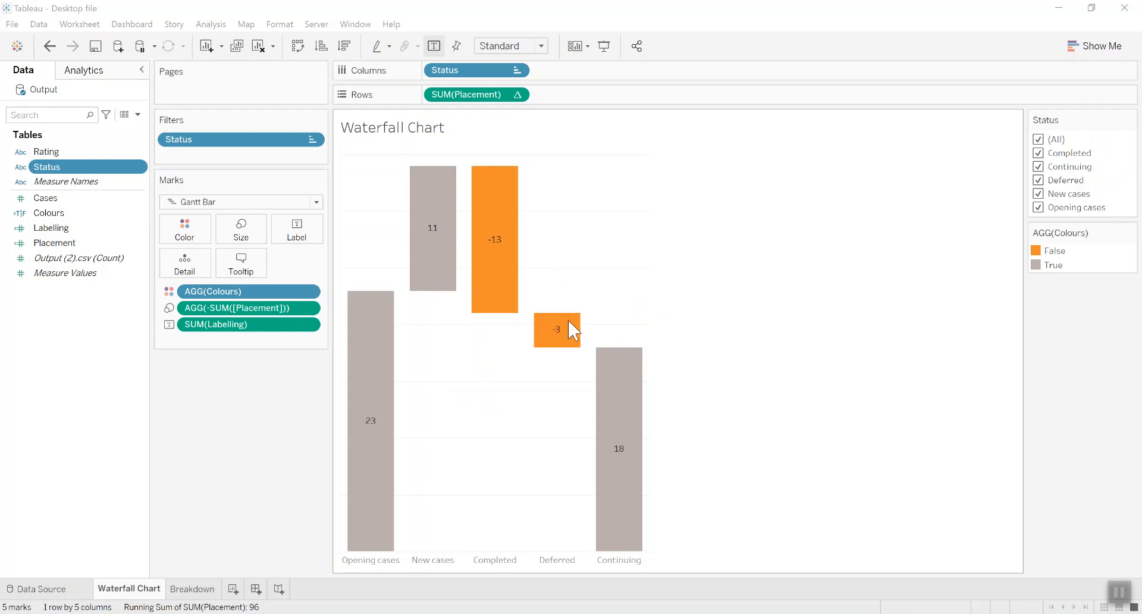
pyautogui.moveTo(569, 330)
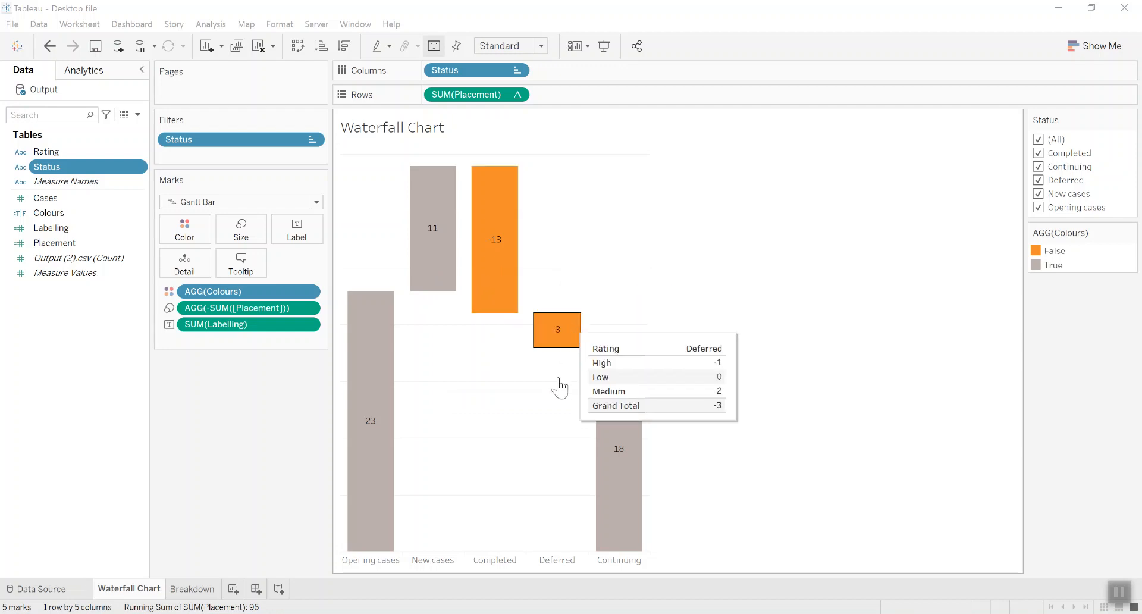
pyautogui.moveTo(641, 485)
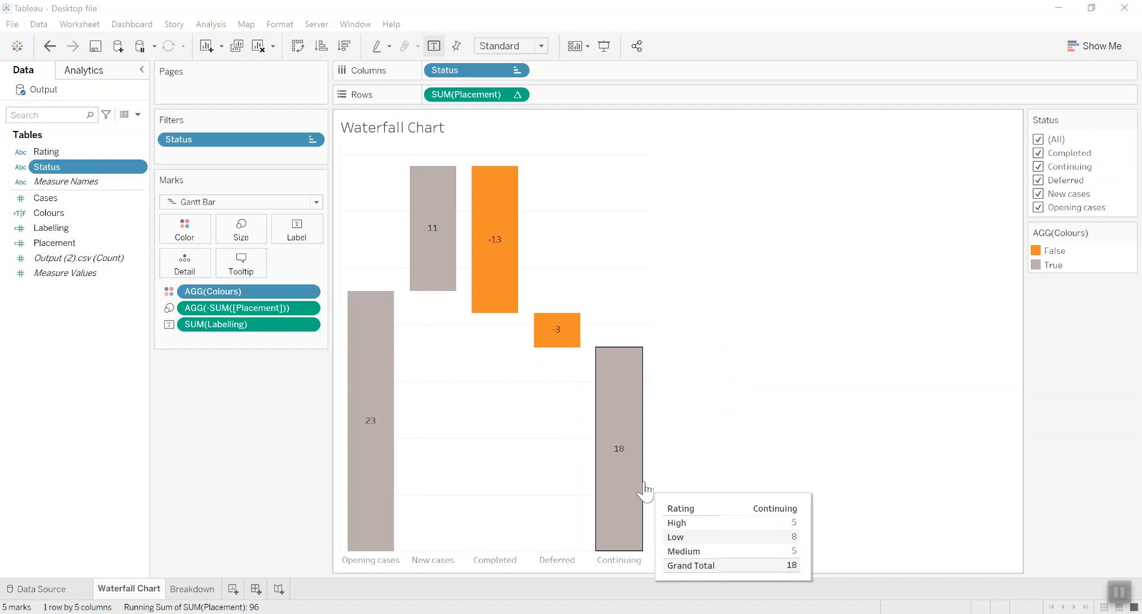
# - Switch to the Tableau Prep Builder flow and examine all fields in the View step after Business Unit A
pyautogui.click(328, 613)
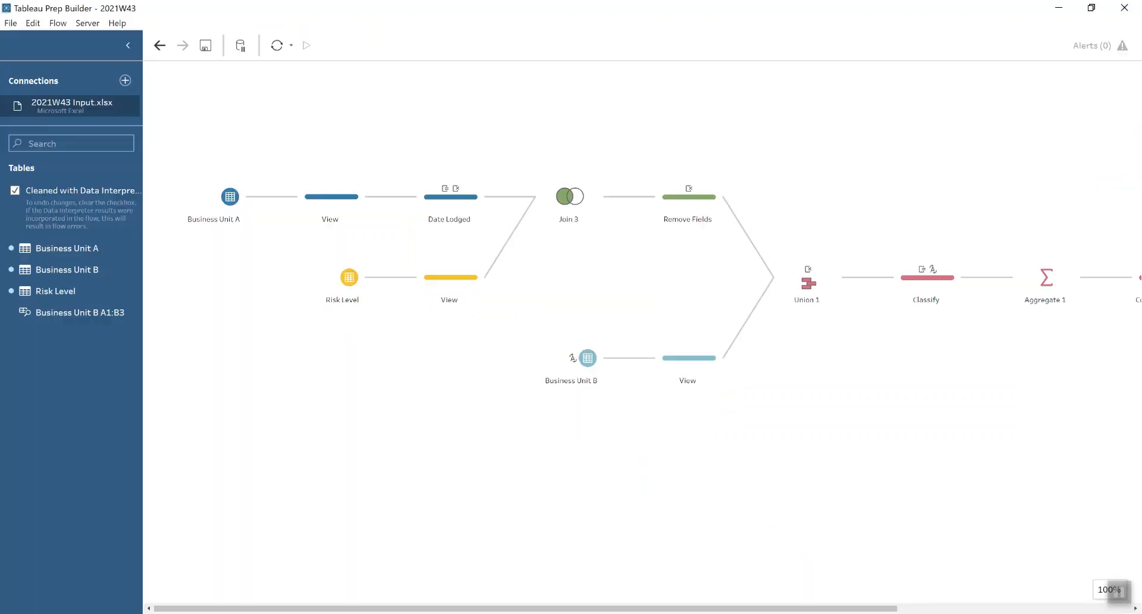
pyautogui.click(319, 215)
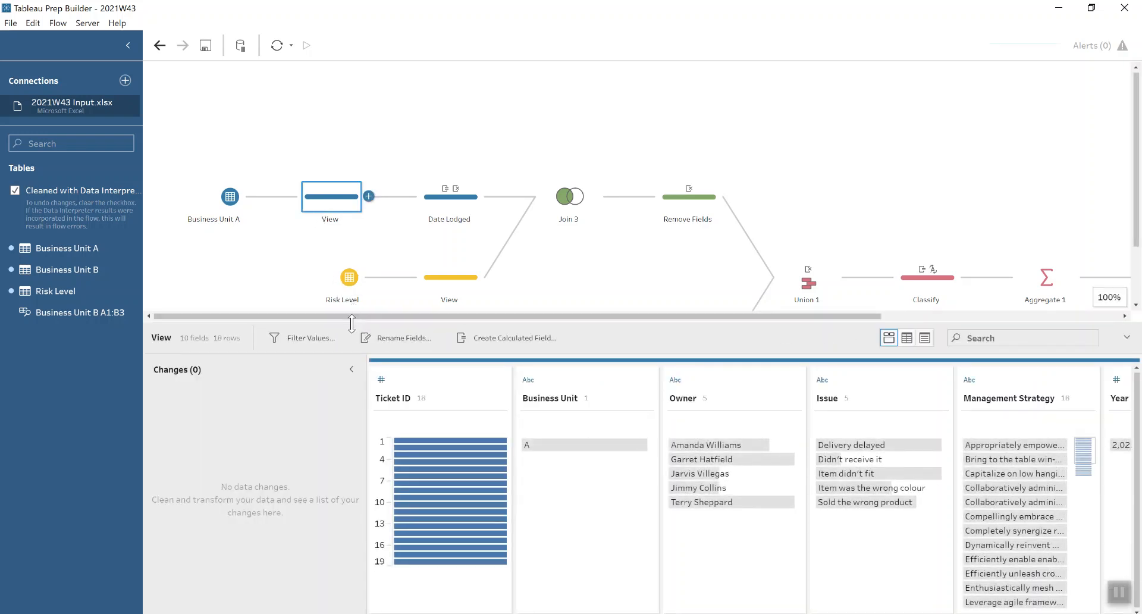
pyautogui.moveTo(352, 322); pyautogui.dragTo(354, 229)
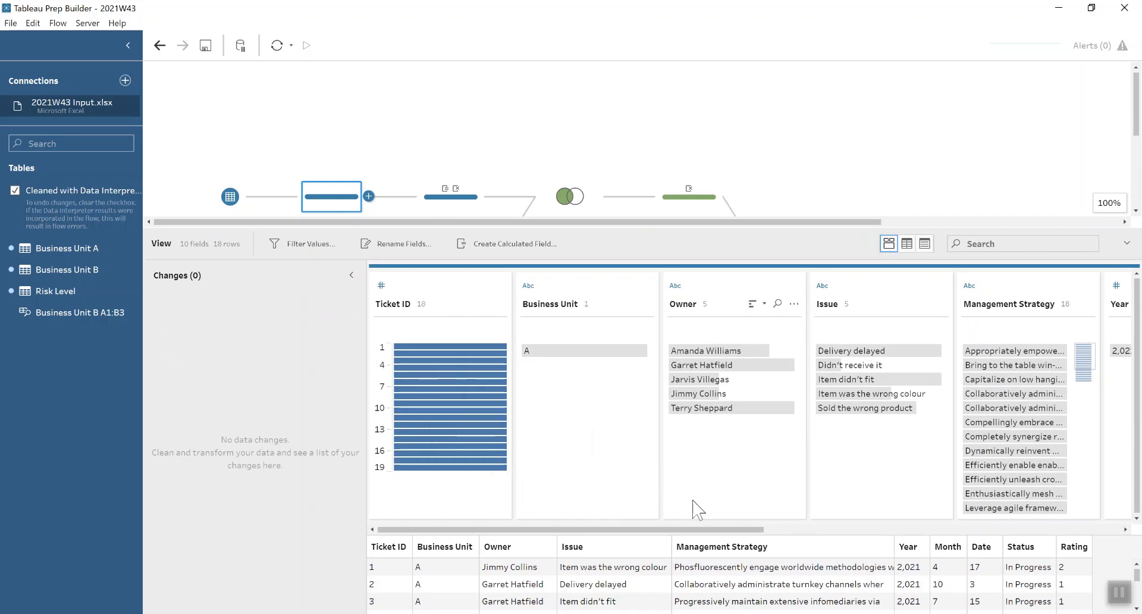
pyautogui.moveTo(699, 531); pyautogui.dragTo(1116, 547)
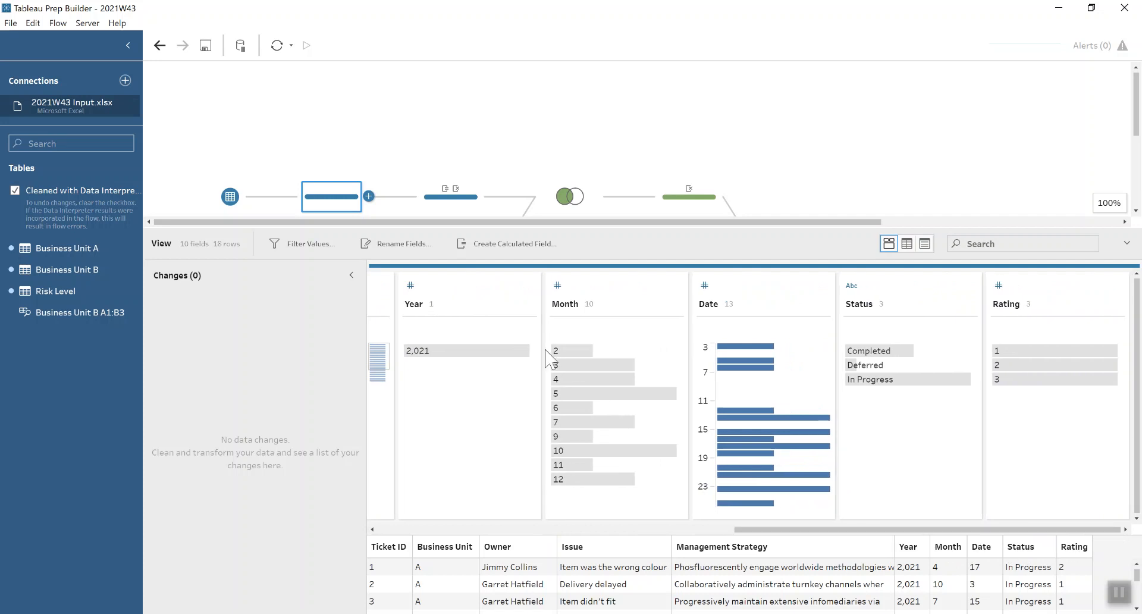
# - Review the MAKEDATE formula of the Date lodged calculated field in the Date Lodged step and save it as is
pyautogui.moveTo(475, 231); pyautogui.dragTo(474, 285)
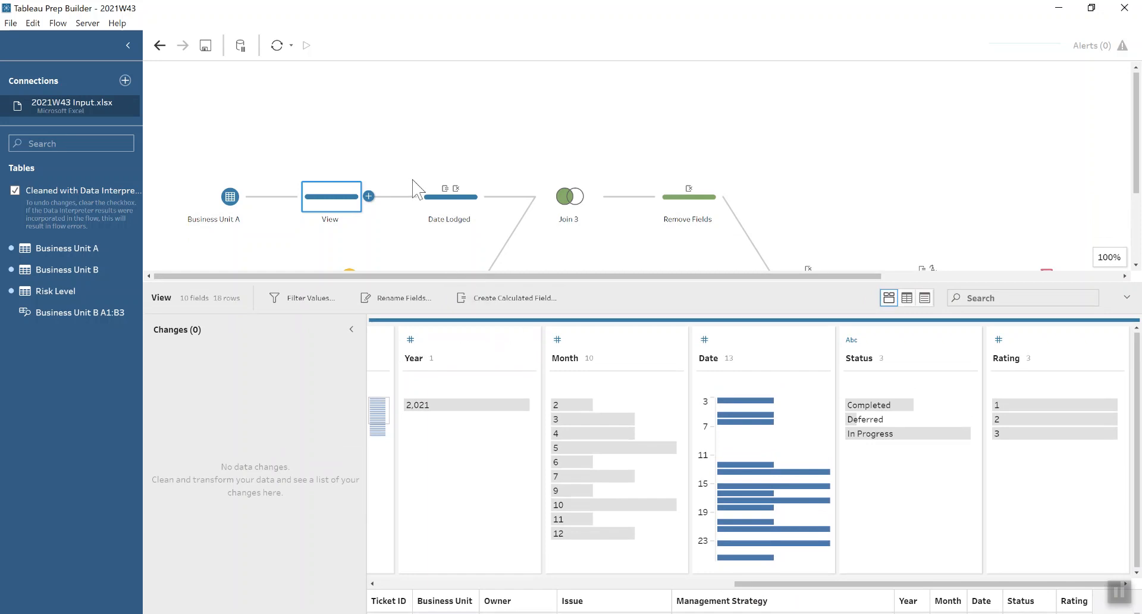
pyautogui.click(440, 205)
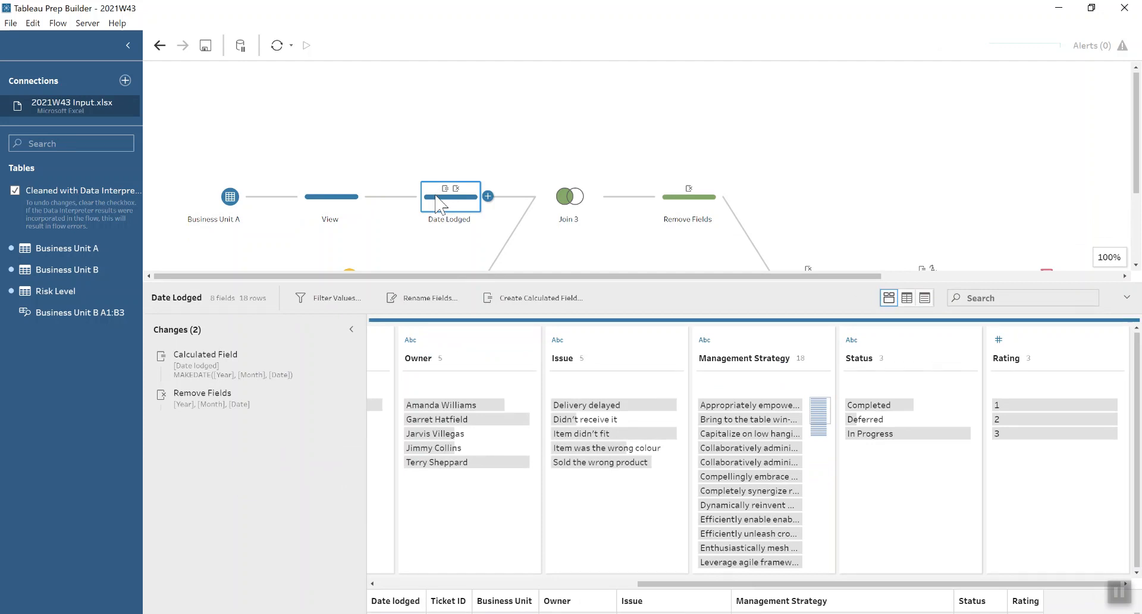
pyautogui.moveTo(296, 361)
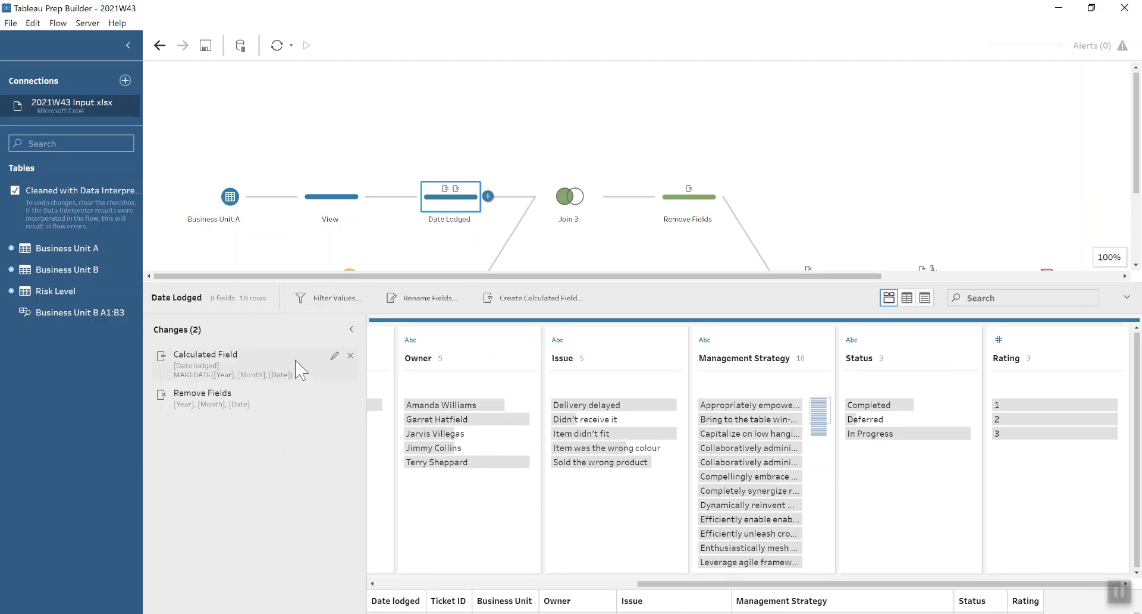
pyautogui.click(334, 356)
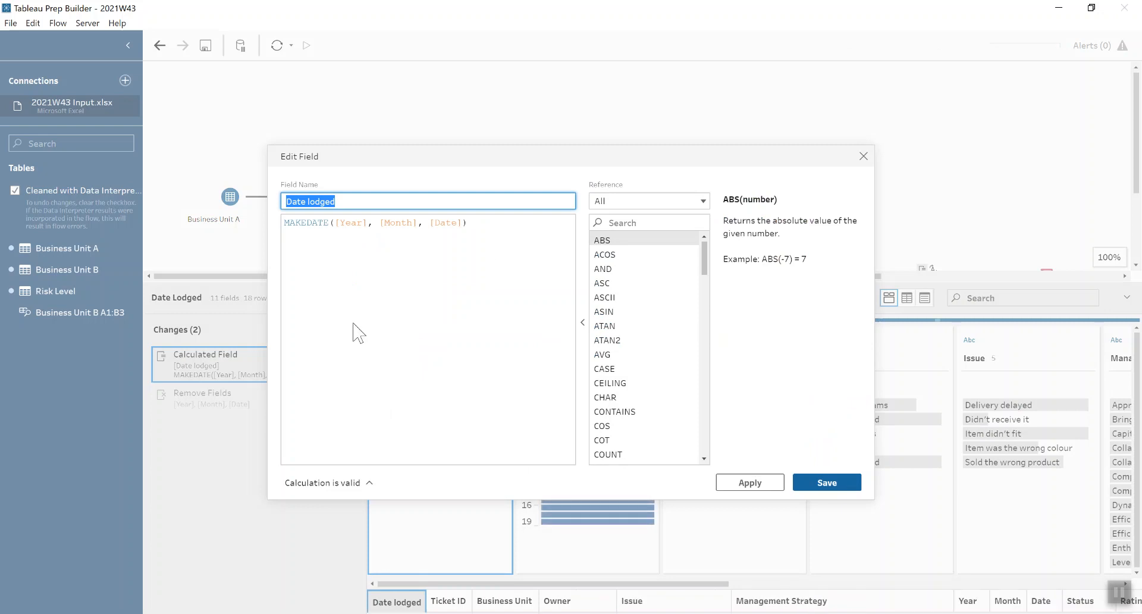
pyautogui.click(494, 228)
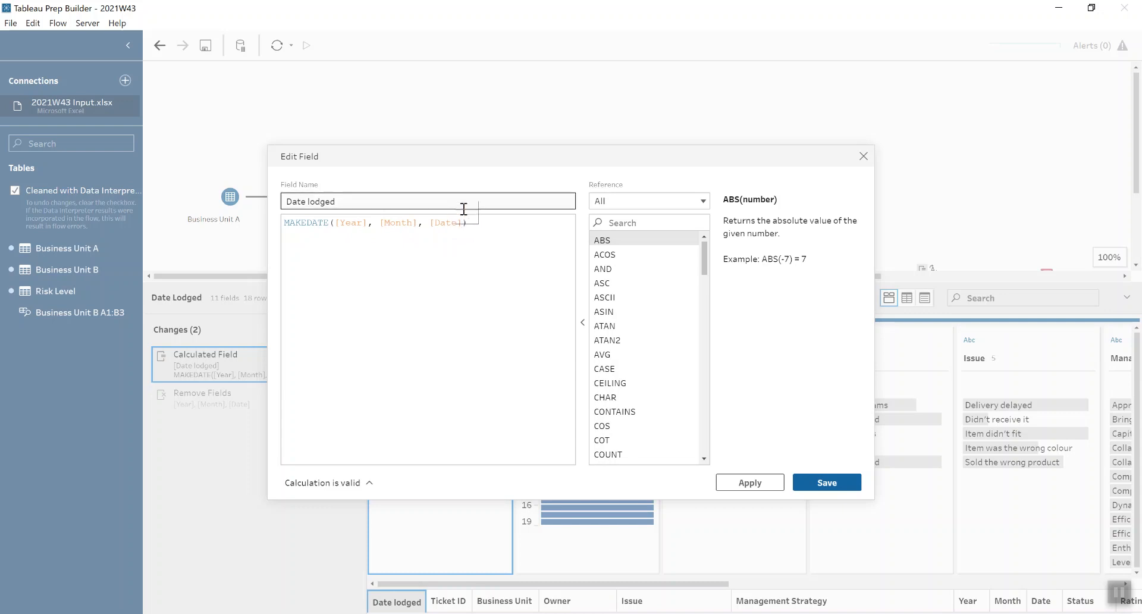
pyautogui.click(821, 485)
# - Review the removal of Year, Month and Date in the Date Lodged step and the fields that remain
pyautogui.click(249, 407)
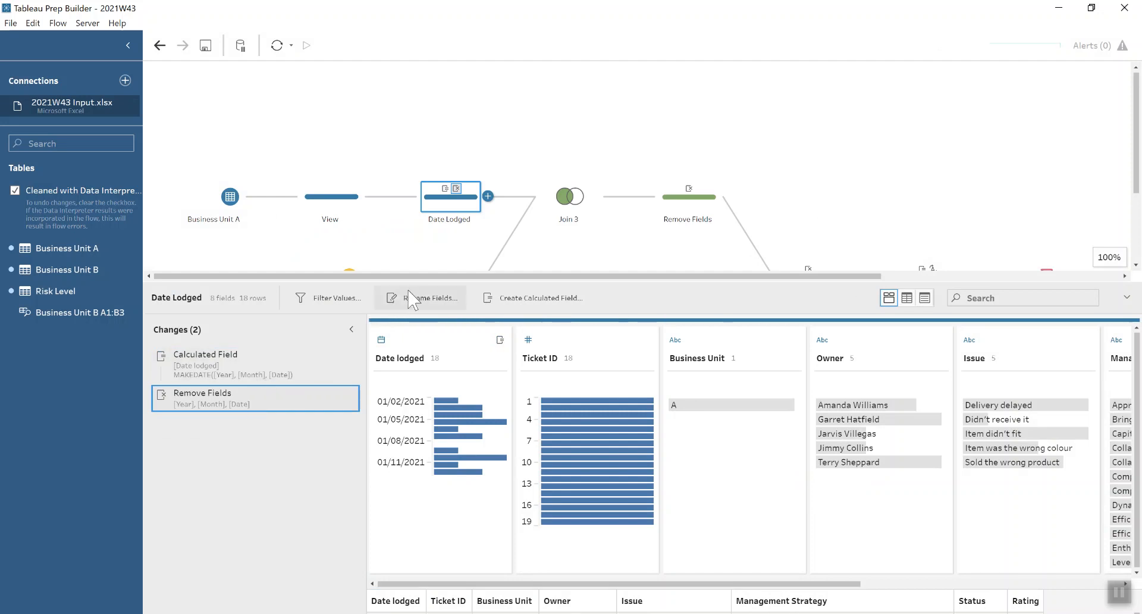
pyautogui.moveTo(418, 282); pyautogui.dragTo(416, 300)
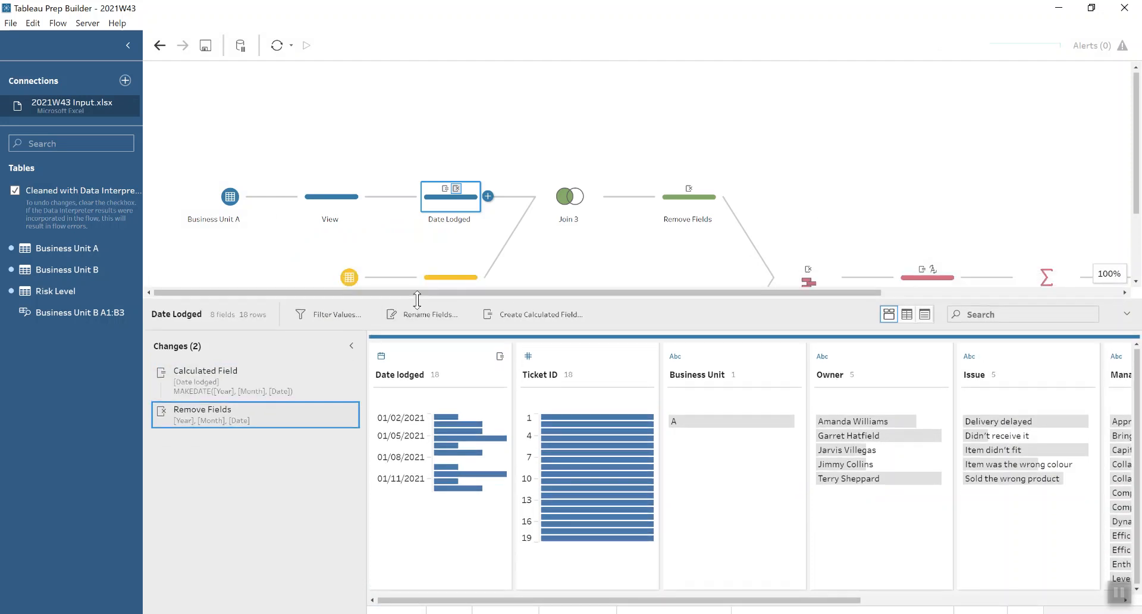
pyautogui.moveTo(581, 600); pyautogui.dragTo(1082, 612)
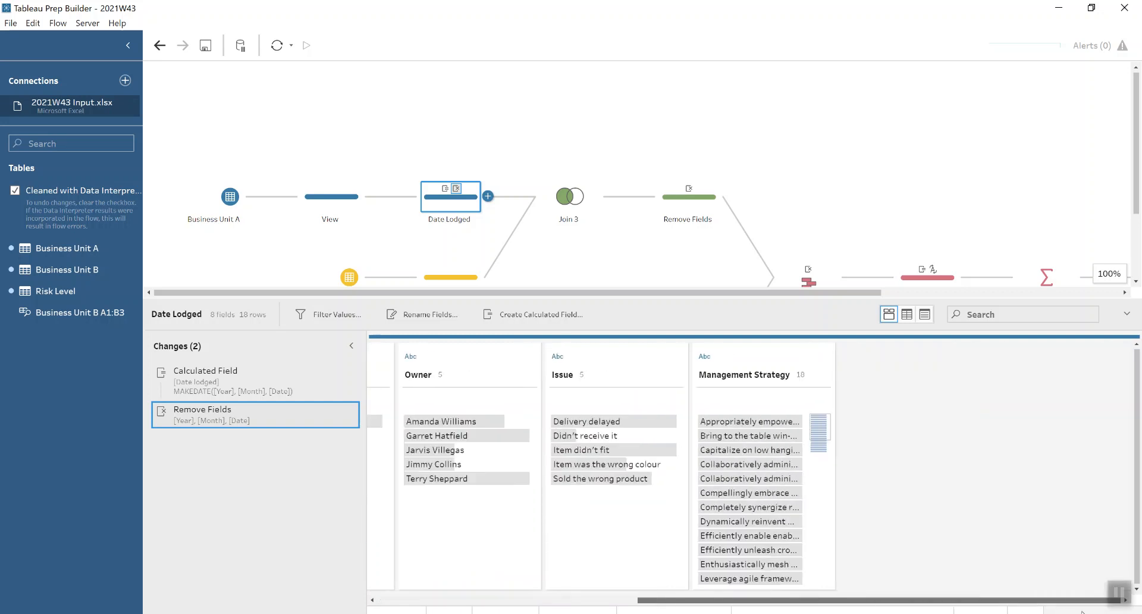
pyautogui.moveTo(1076, 453)
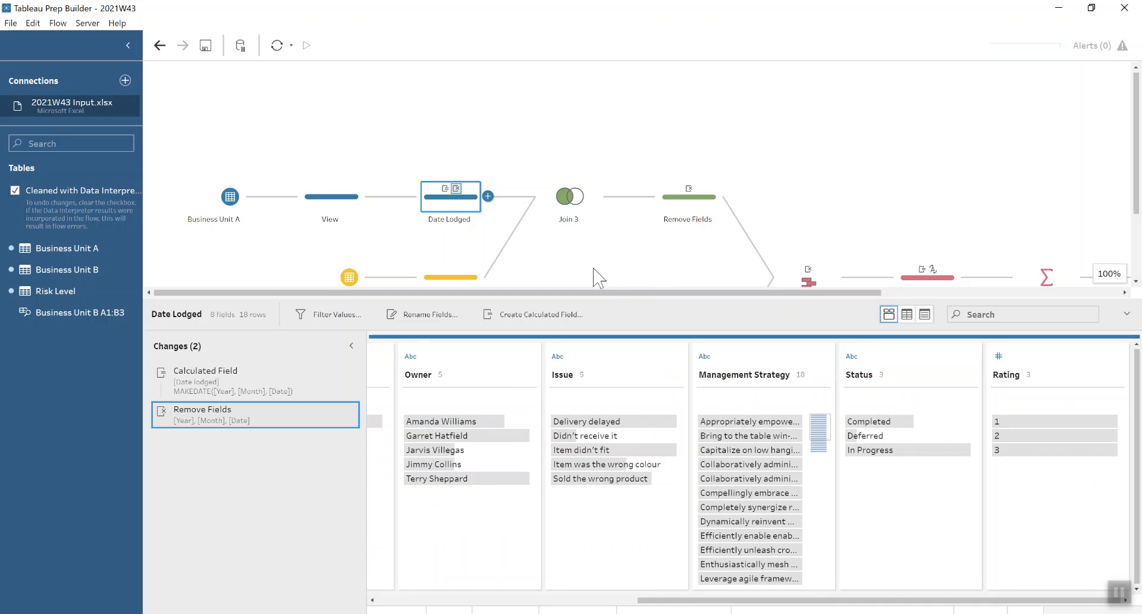
# - Examine the risk level lookup fields in the View step and the clause, type and results summary of Join 3
pyautogui.click(450, 278)
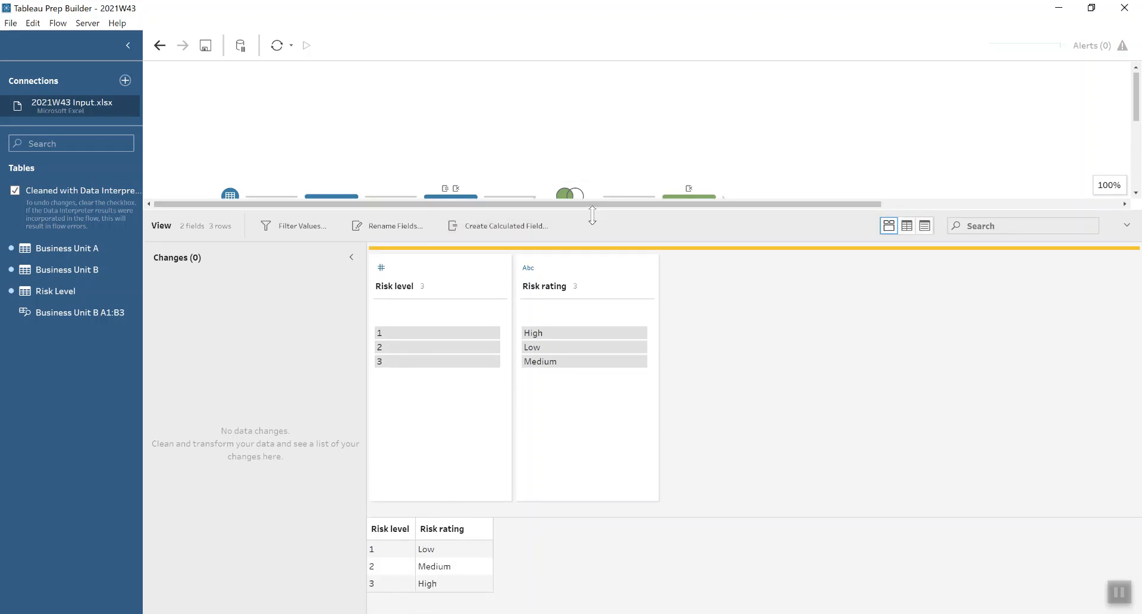
pyautogui.moveTo(592, 215); pyautogui.dragTo(591, 295)
pyautogui.click(577, 196)
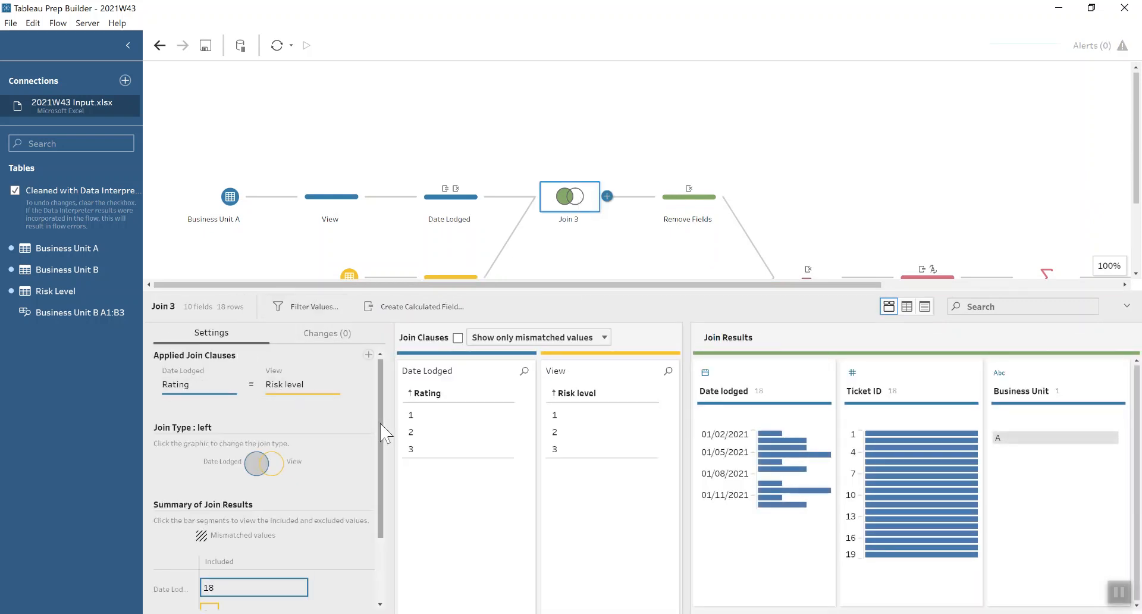
pyautogui.scroll(-3, 384, 434)
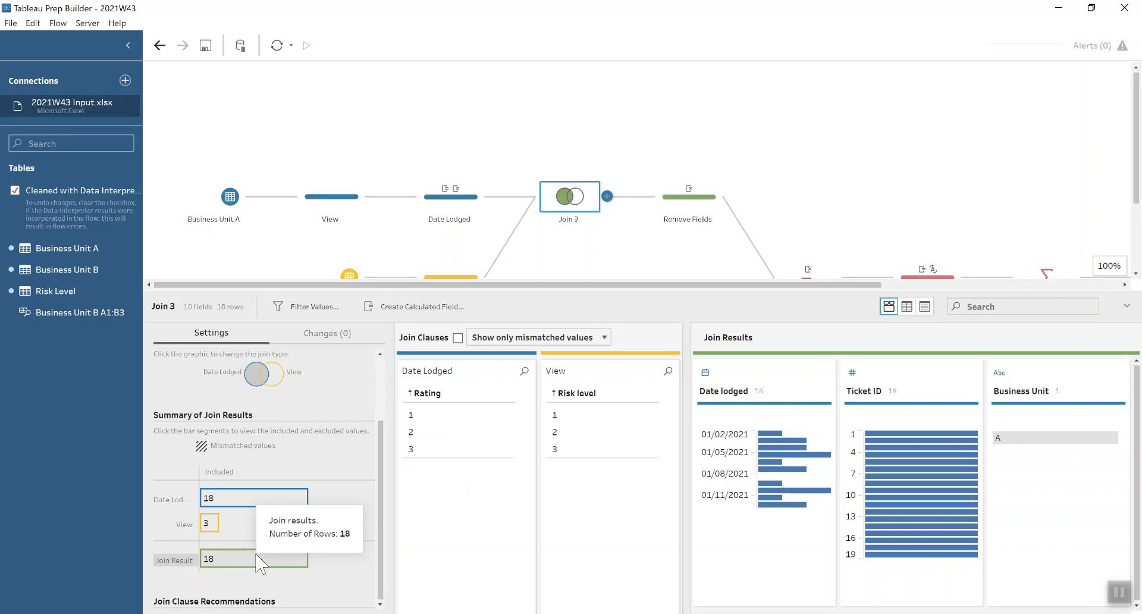
# - Try Join 3 as an inner join and restore it to a left join
pyautogui.click(250, 374)
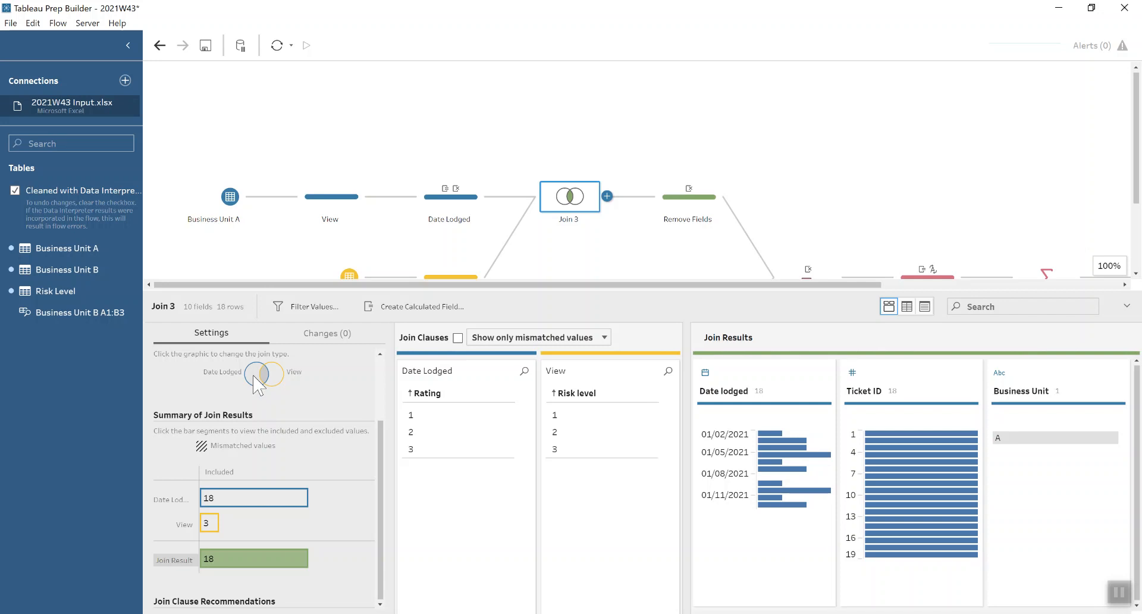
pyautogui.click(253, 375)
# - Examine the fields removed after Join 3, and the Business Unit B input with its View step
pyautogui.moveTo(396, 285); pyautogui.dragTo(530, 288)
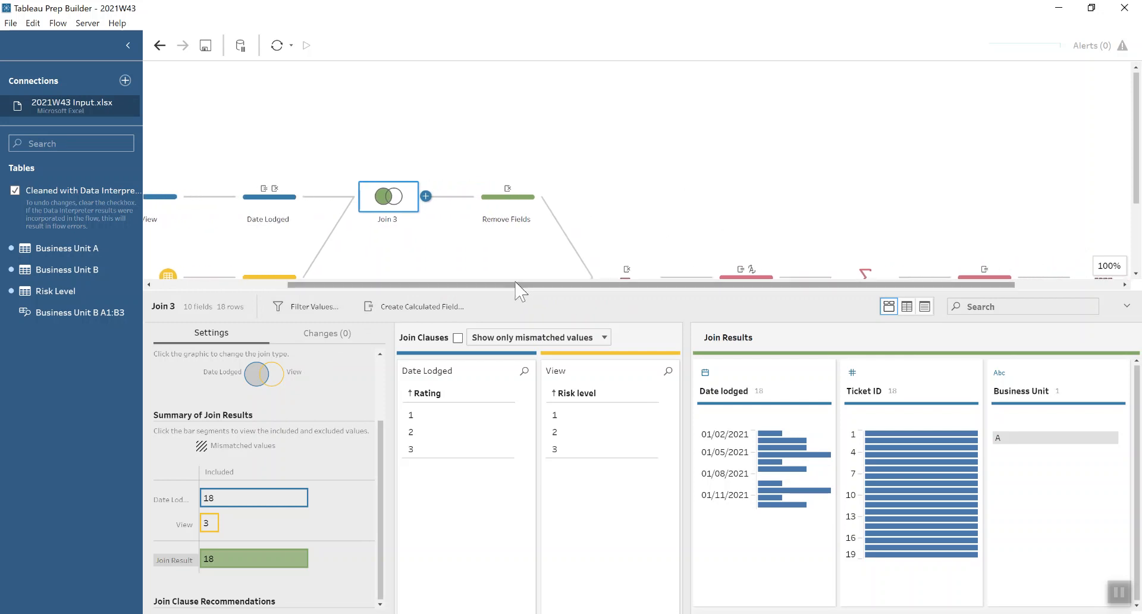
pyautogui.click(522, 201)
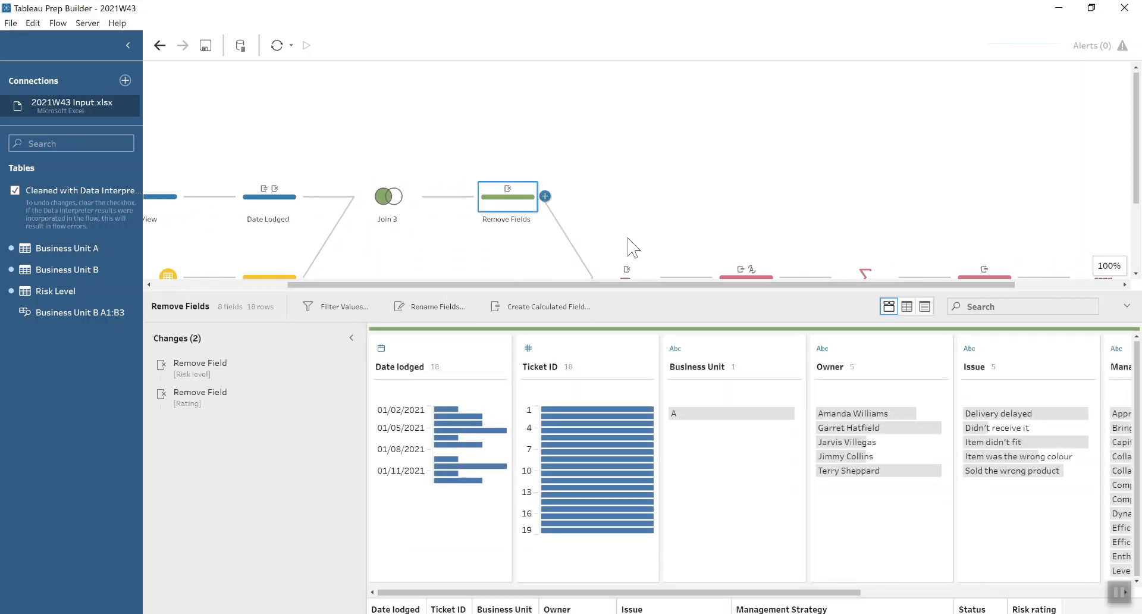
pyautogui.moveTo(1136, 160); pyautogui.dragTo(1137, 225)
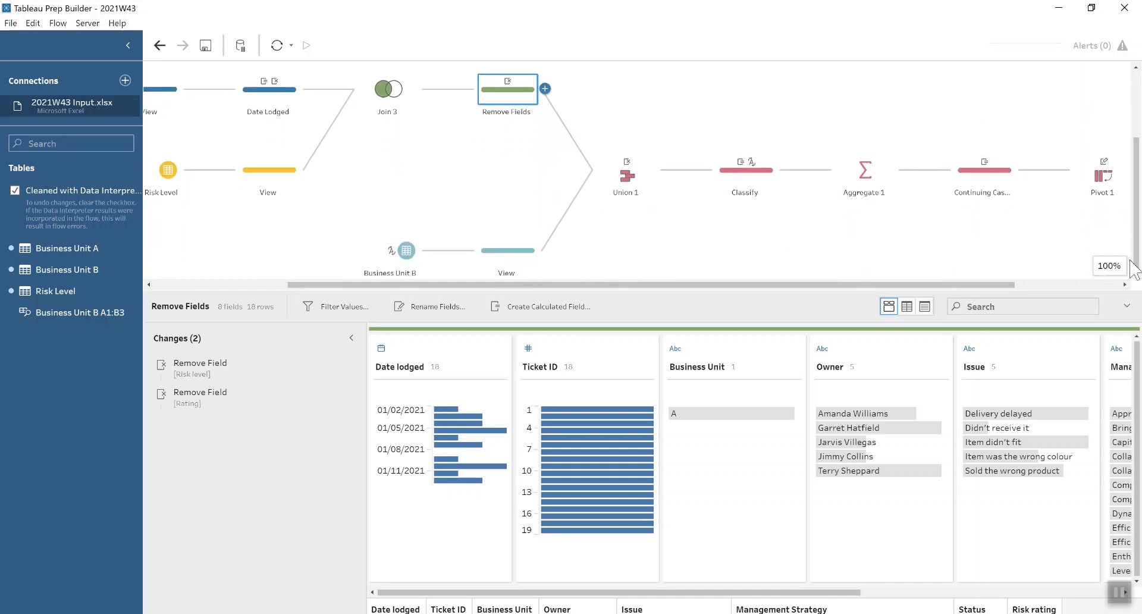
pyautogui.click(419, 250)
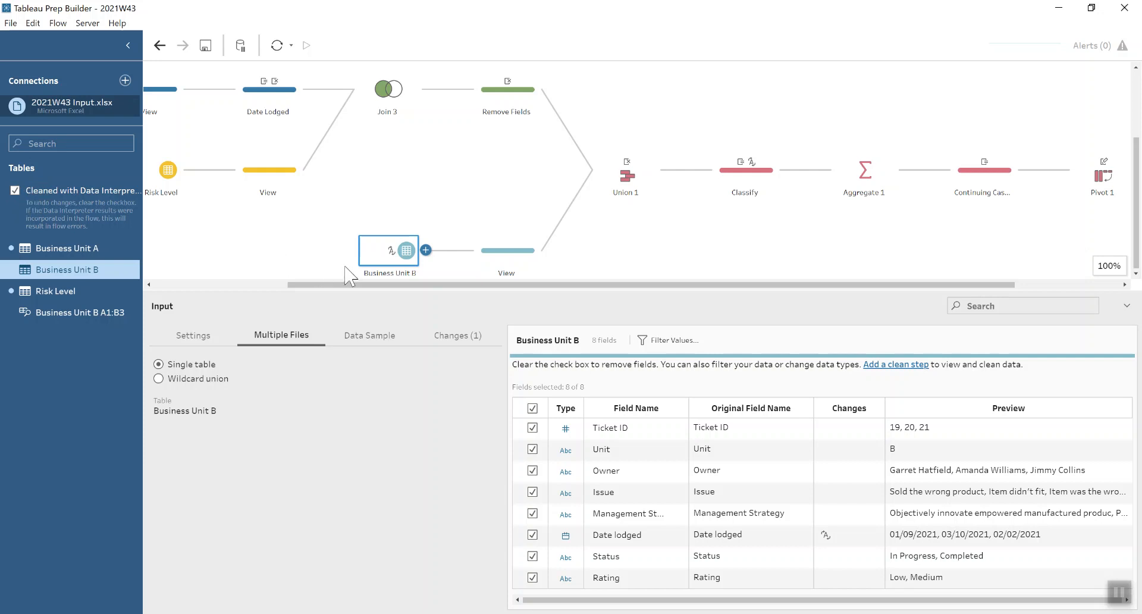
pyautogui.click(505, 256)
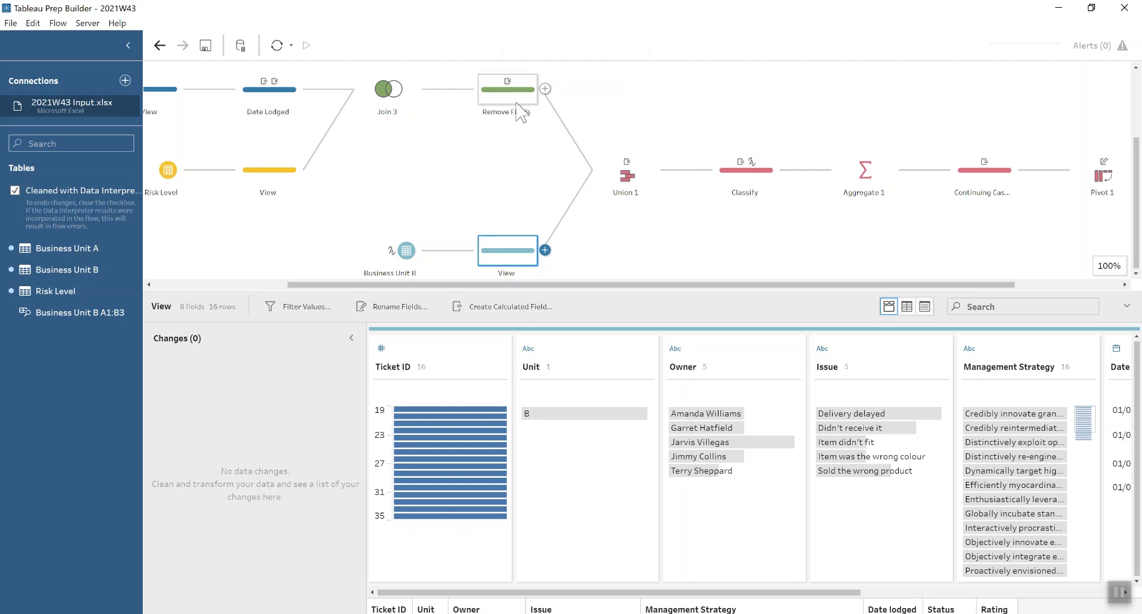
# - Examine the results, changes and input settings of the Union 1 step
pyautogui.click(610, 188)
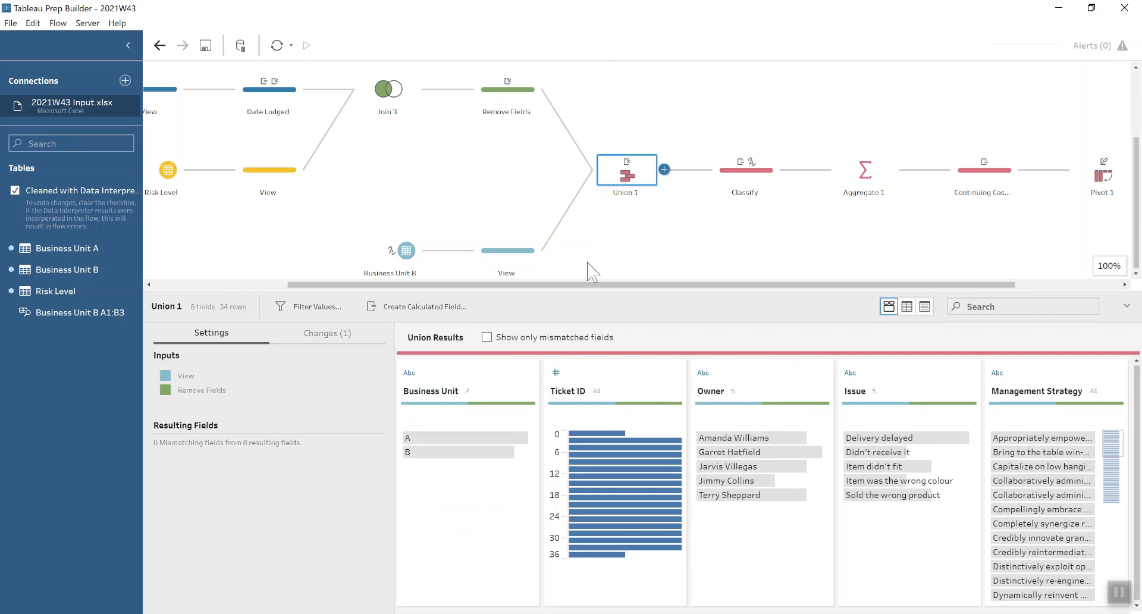
pyautogui.moveTo(587, 291); pyautogui.dragTo(591, 207)
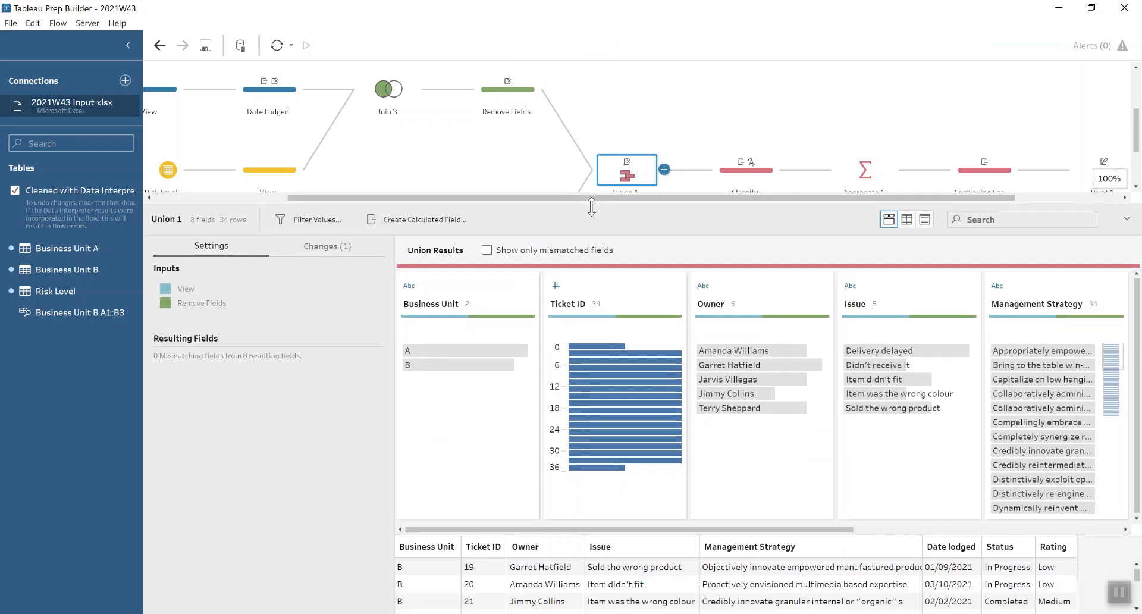
pyautogui.click(331, 253)
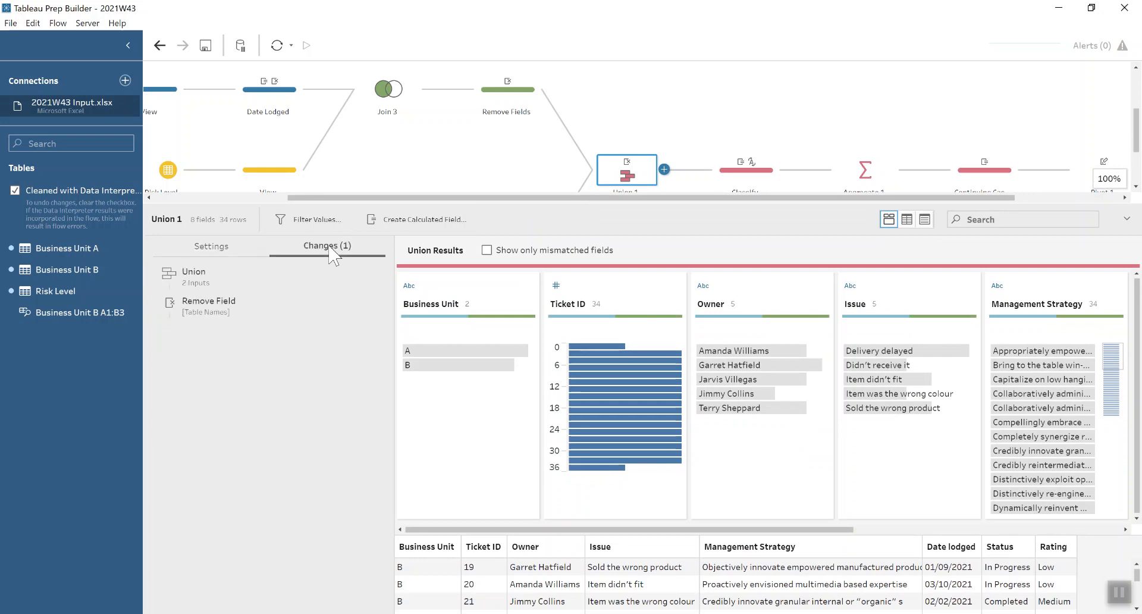
pyautogui.click(232, 254)
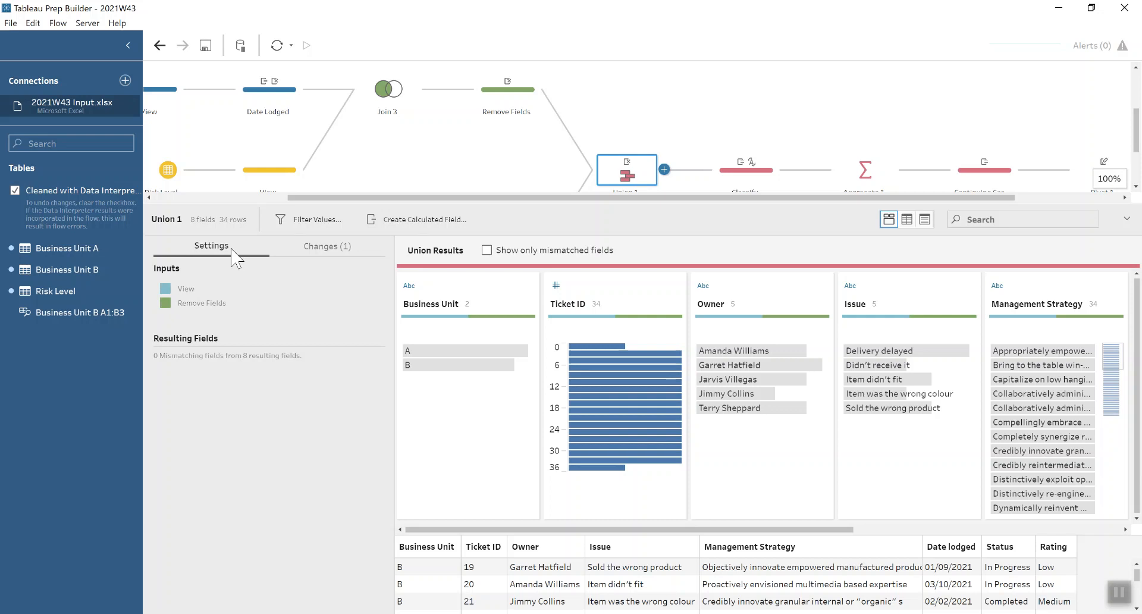
# - Select the Business Unit and Ticket ID fields together in the union results and clear the selection
pyautogui.click(470, 303)
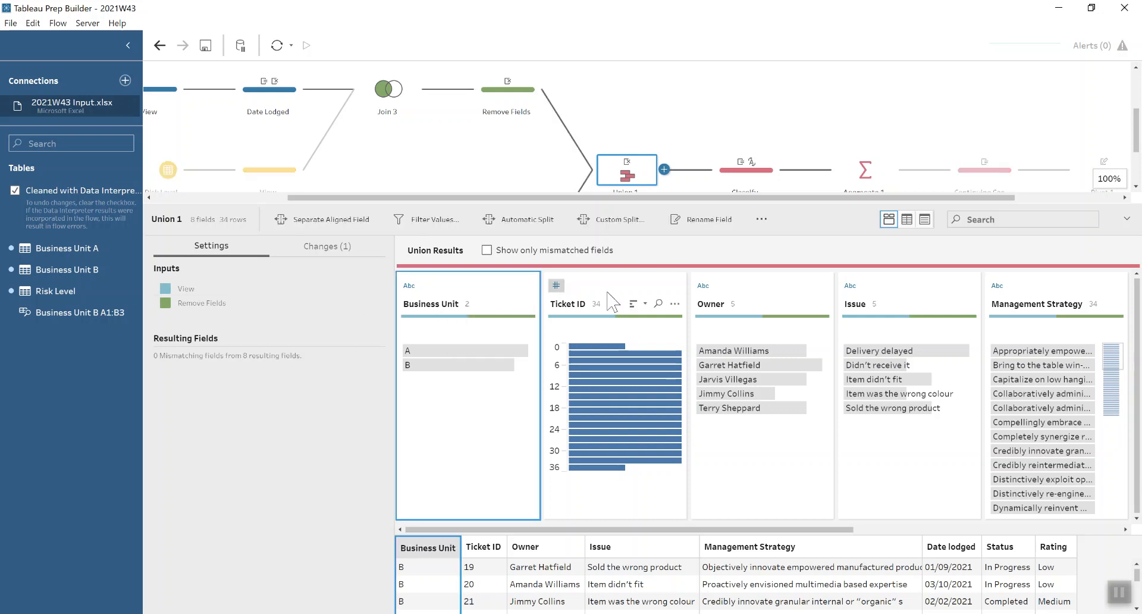
pyautogui.keyDown('ctrl'); pyautogui.click(612, 303); pyautogui.keyUp('ctrl')
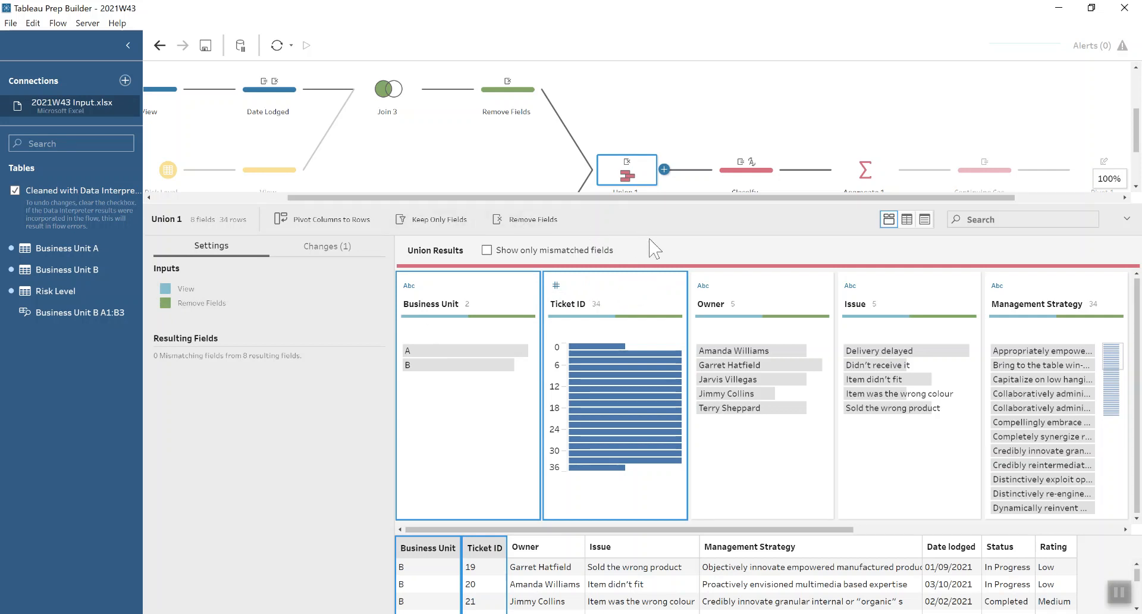
pyautogui.click(631, 297)
pyautogui.moveTo(623, 292); pyautogui.dragTo(591, 298)
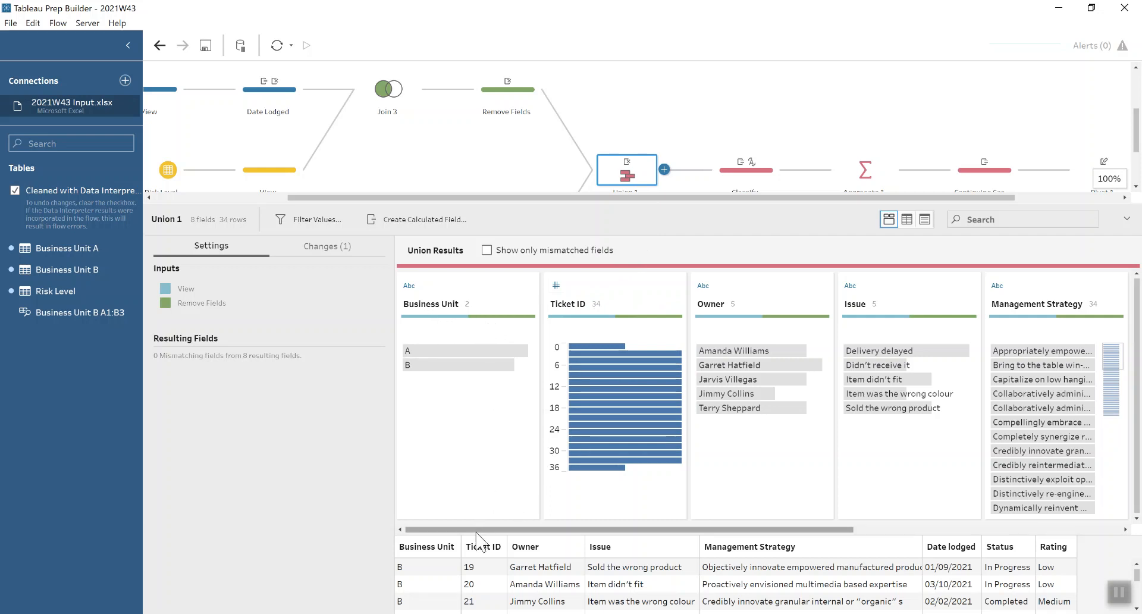
# - Examine the formula of the Beginning of quarter calculated field in the Classify step, leaving it as it is
pyautogui.moveTo(477, 531); pyautogui.dragTo(839, 547)
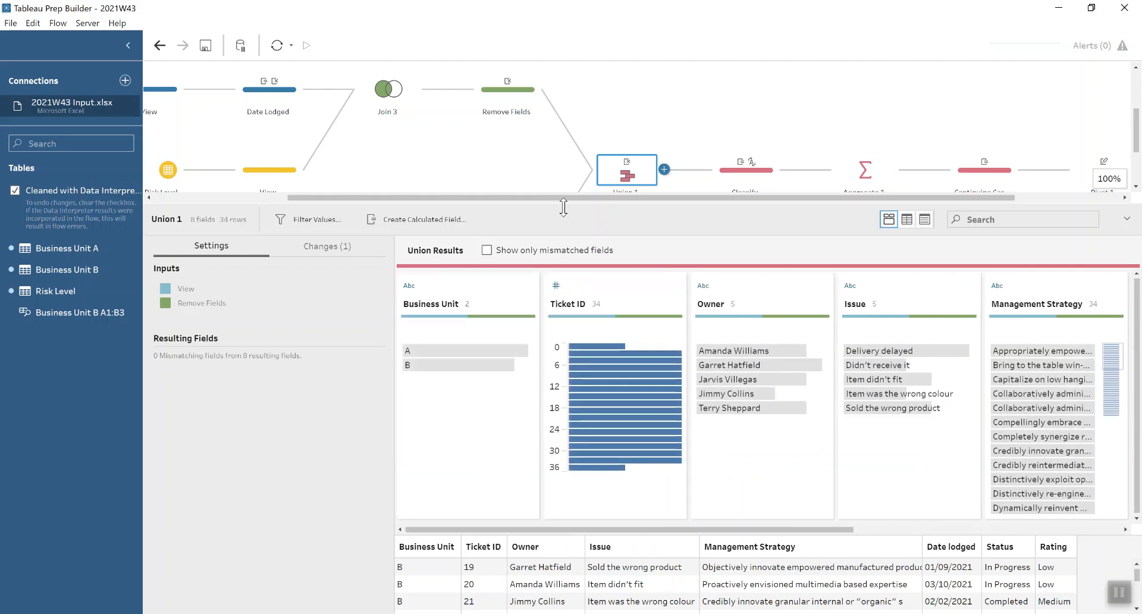
pyautogui.moveTo(586, 206); pyautogui.dragTo(740, 288)
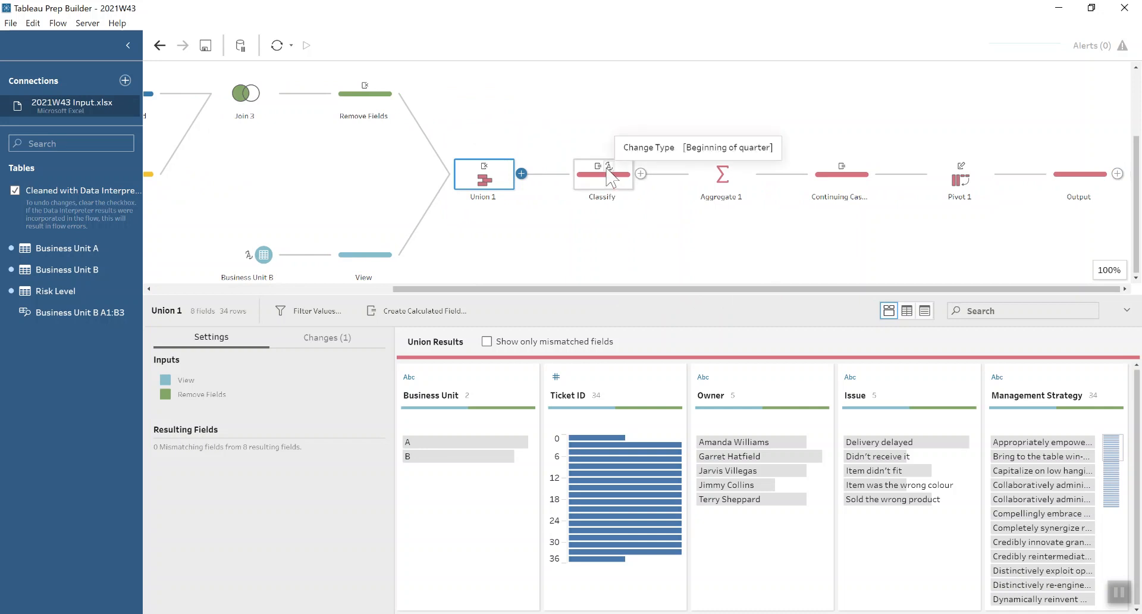
pyautogui.click(613, 189)
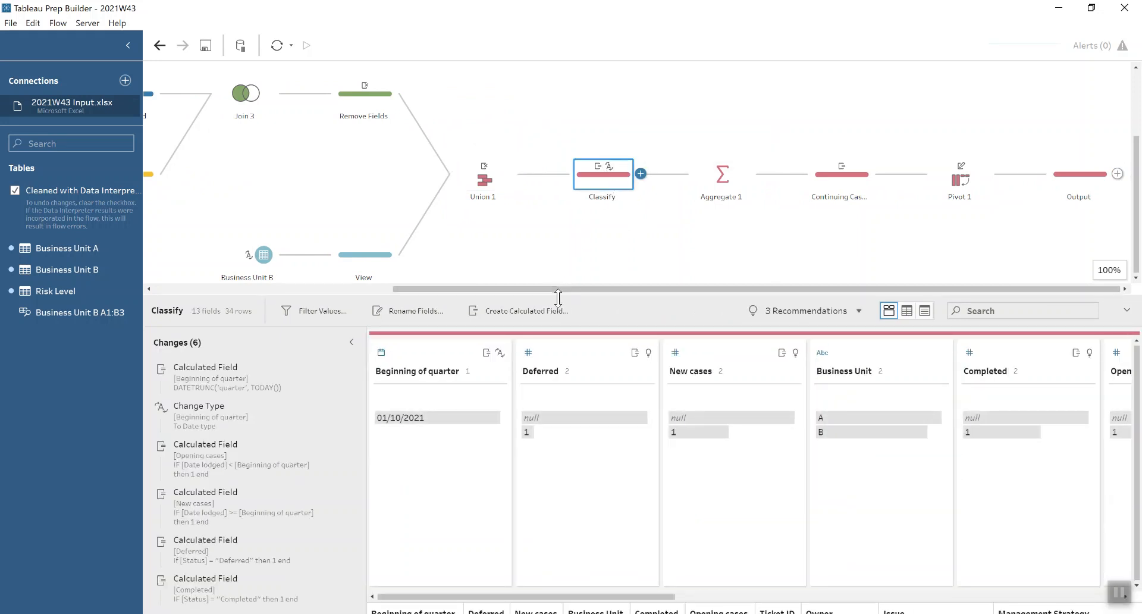
pyautogui.moveTo(558, 294); pyautogui.dragTo(558, 245)
pyautogui.moveTo(324, 322)
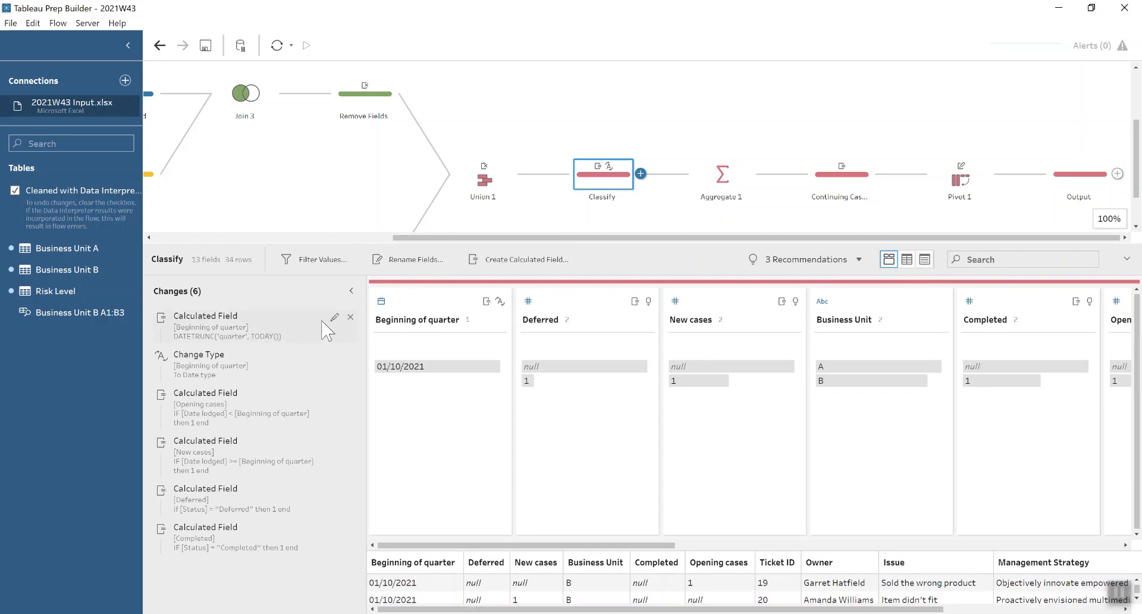
pyautogui.click(332, 320)
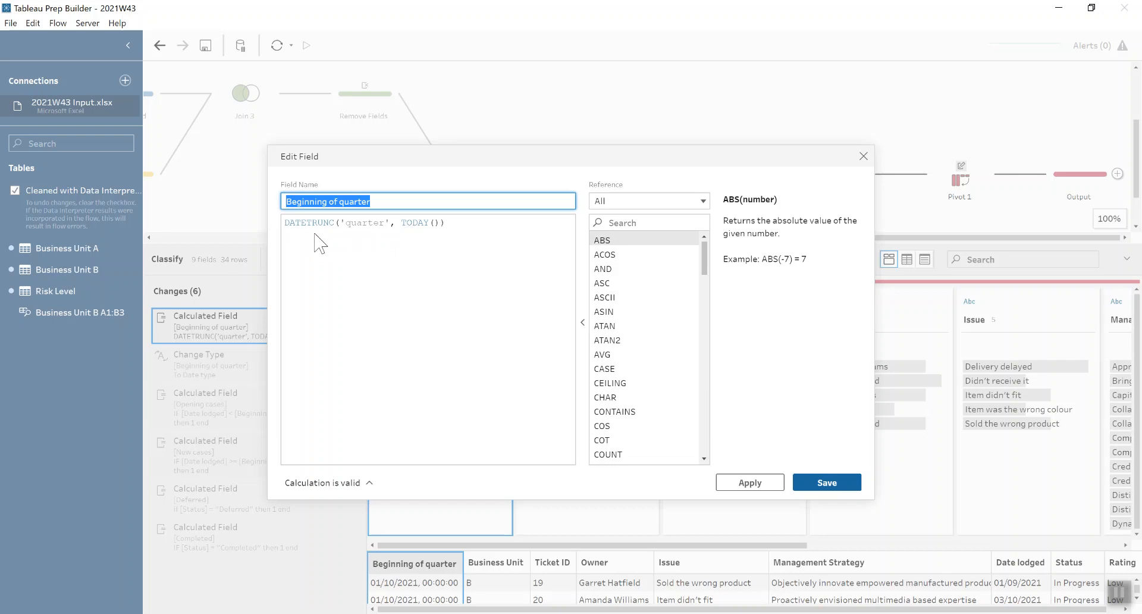
pyautogui.click(862, 156)
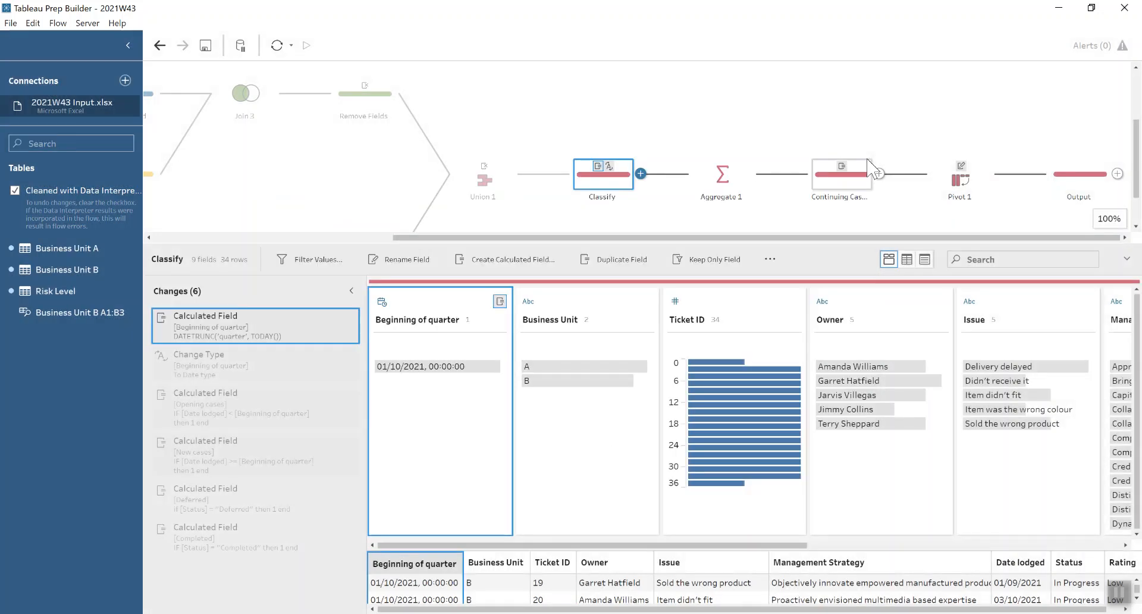
# - Examine the Beginning of quarter data type change and the Opening cases formula in the Classify step
pyautogui.click(278, 359)
pyautogui.click(381, 301)
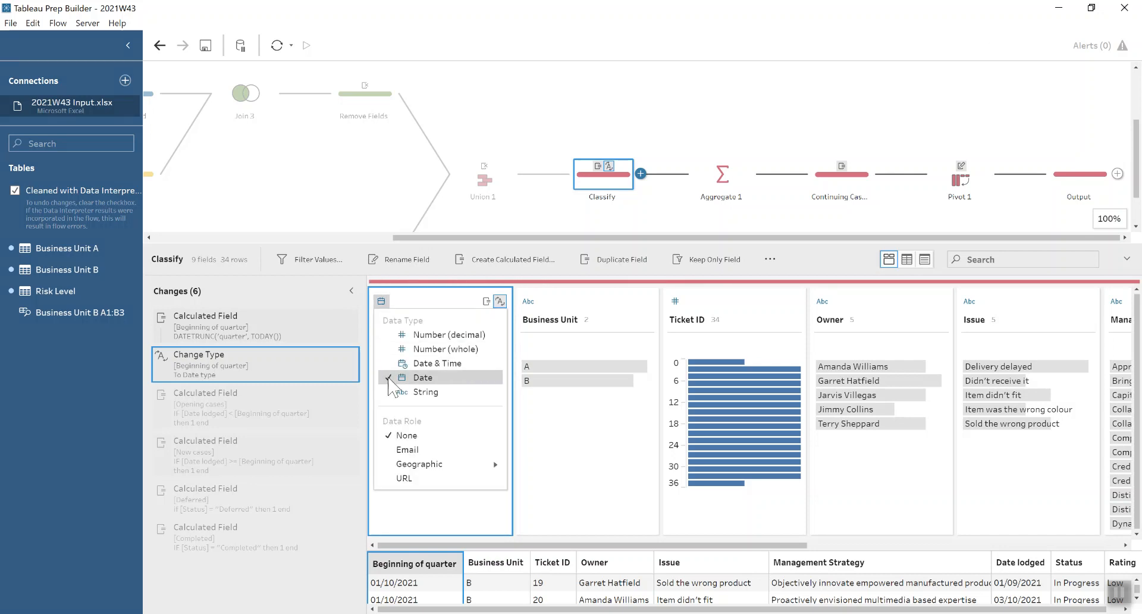
pyautogui.click(341, 370)
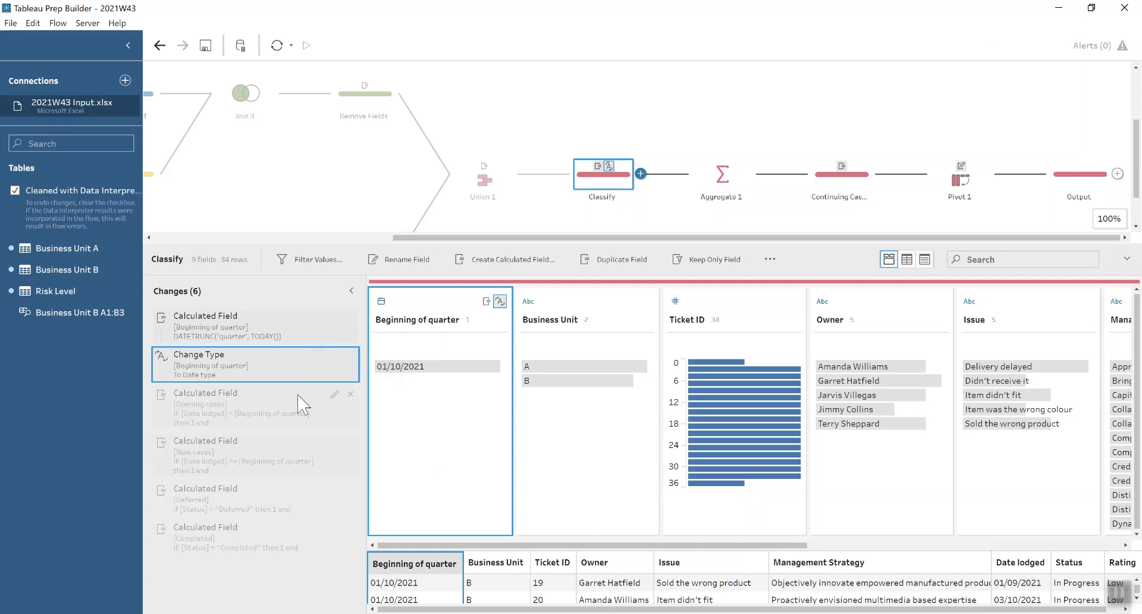
pyautogui.click(336, 394)
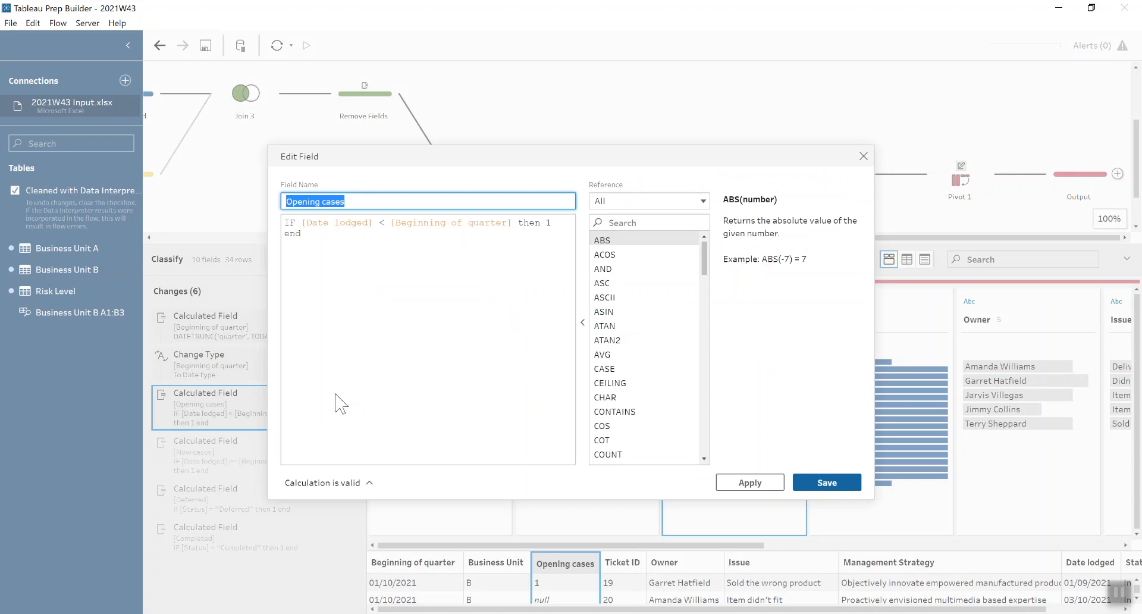
pyautogui.click(863, 157)
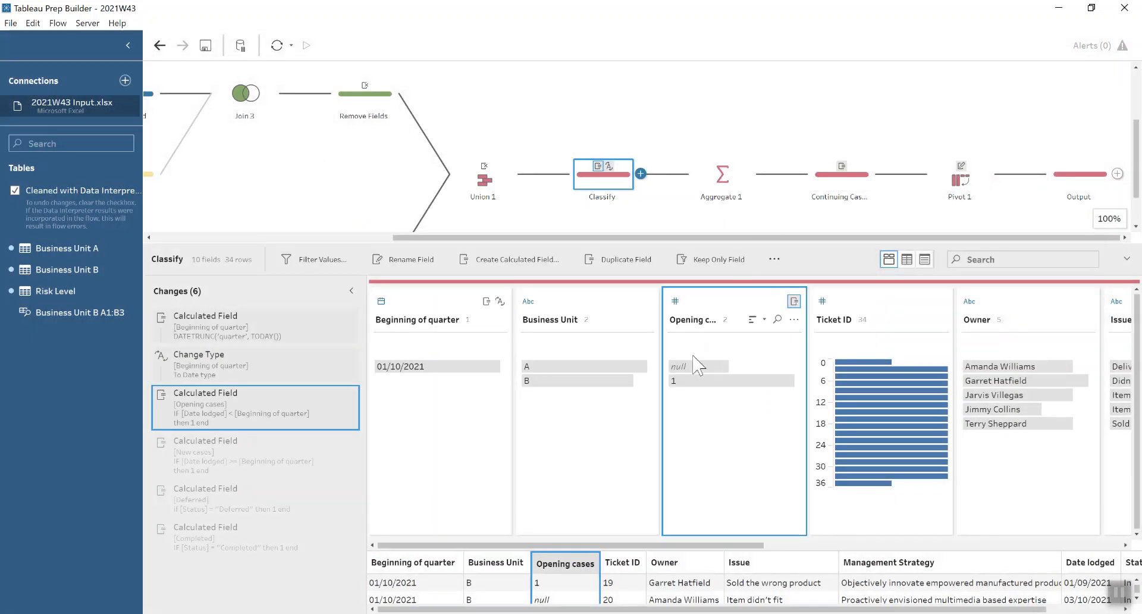
# - Review the New cases calculated field, highlight the rows related to its null value, and clear the highlight
pyautogui.click(189, 463)
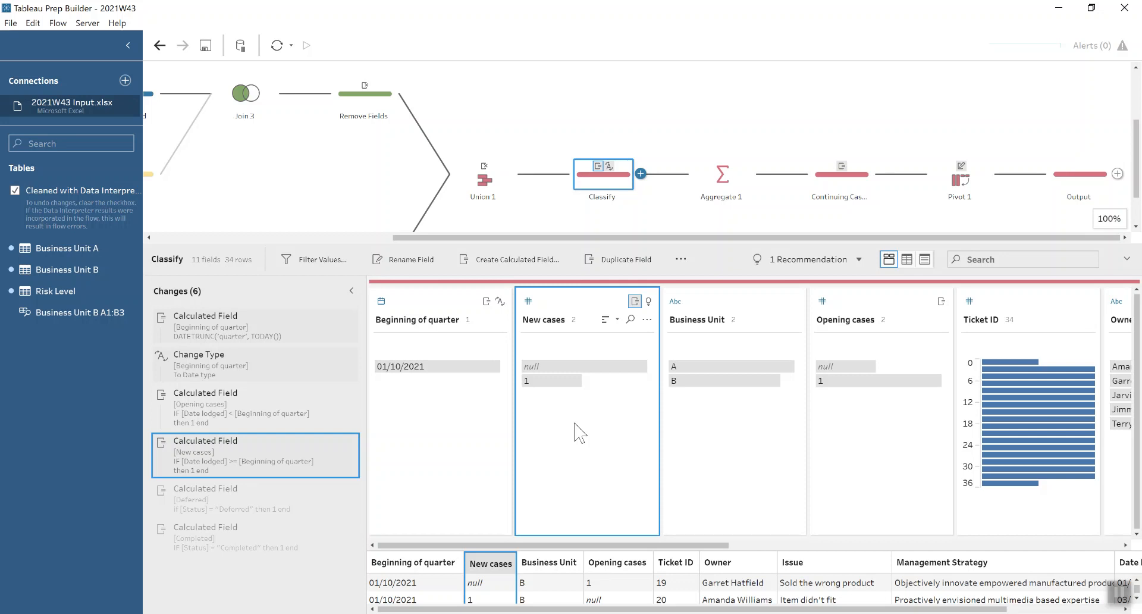
pyautogui.click(602, 370)
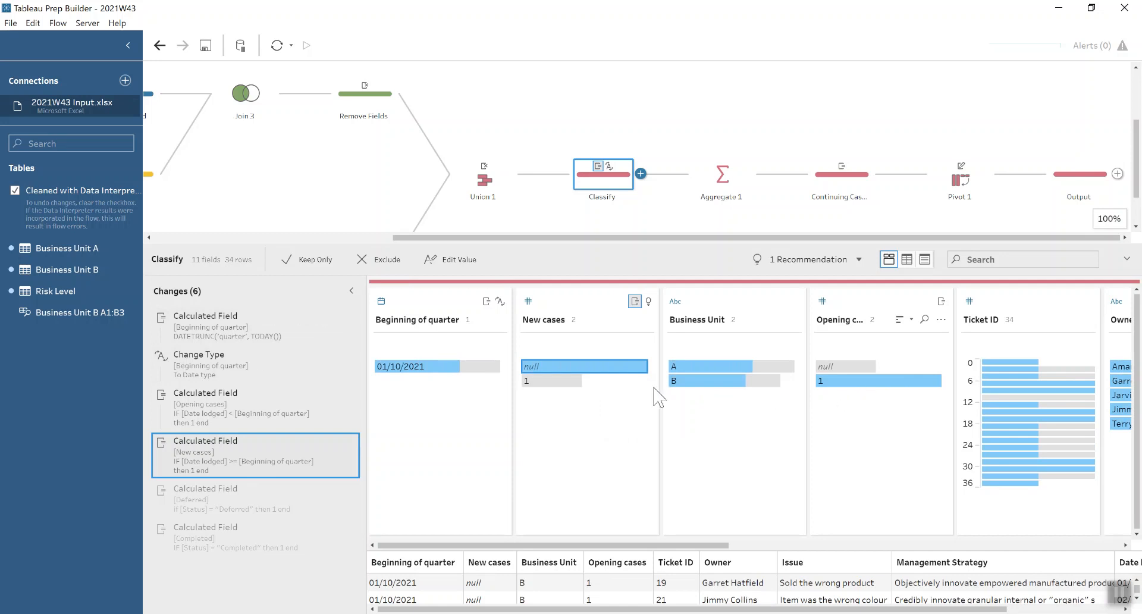
pyautogui.click(626, 371)
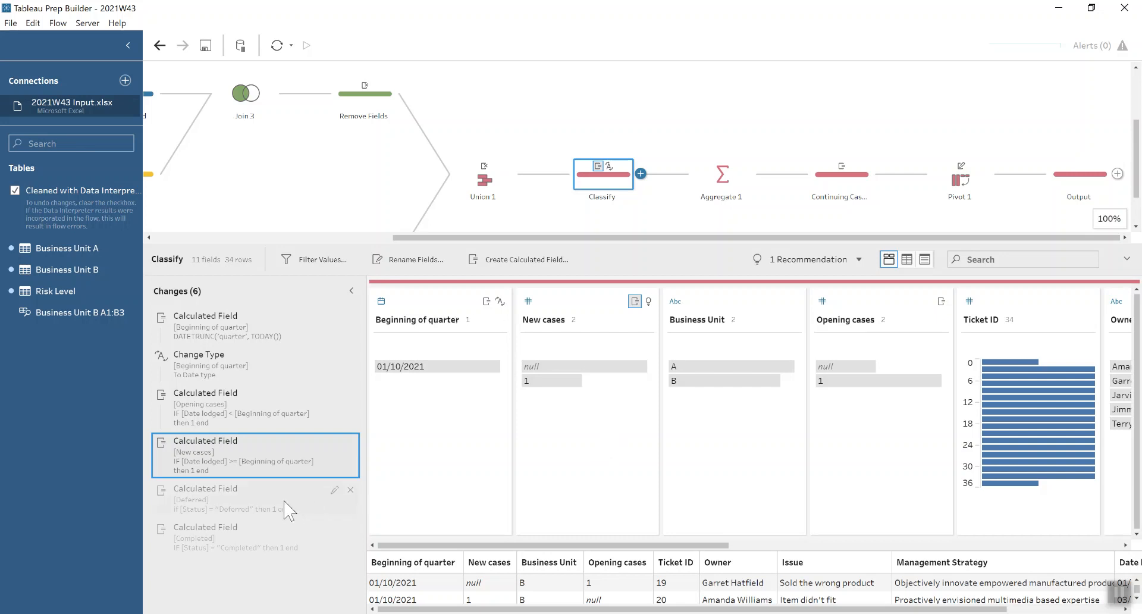
# - Examine the Deferred and Completed calculated fields in the Classify step
pyautogui.click(334, 490)
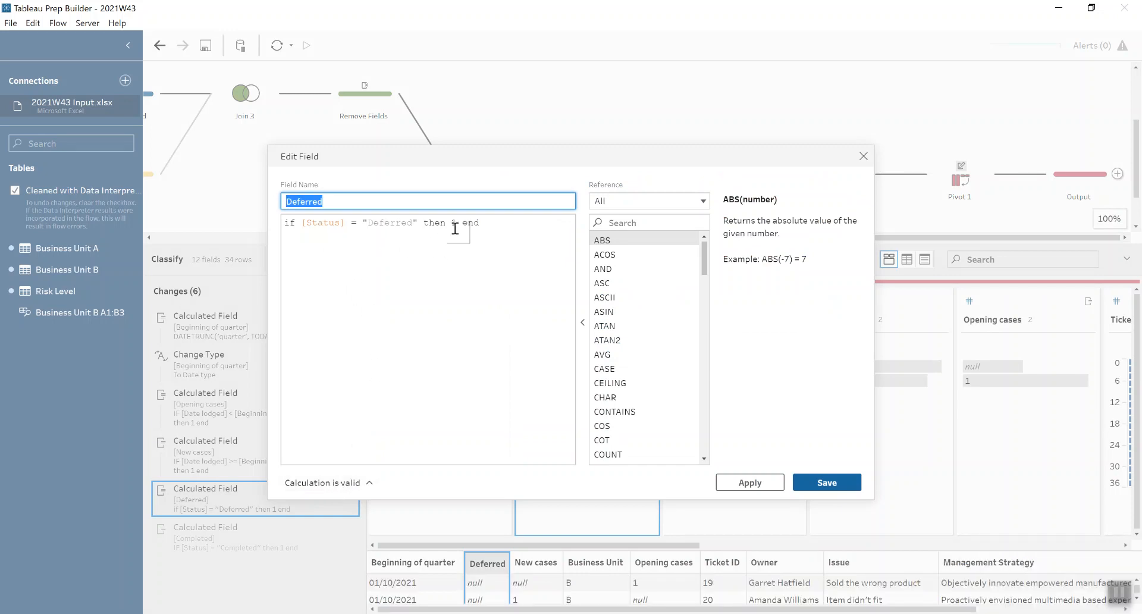
pyautogui.click(863, 157)
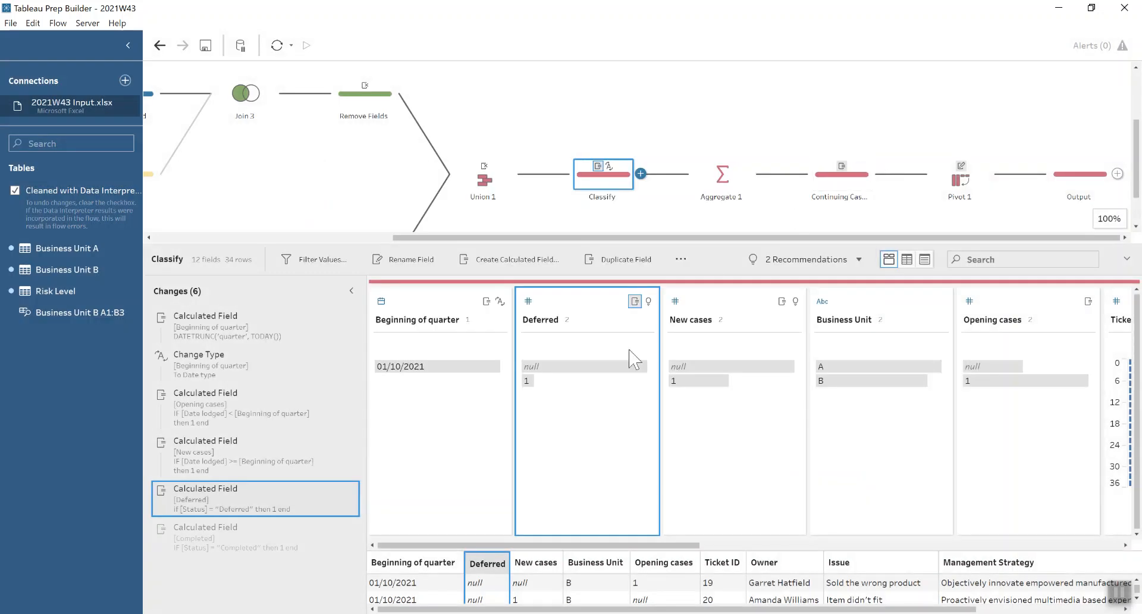
pyautogui.click(250, 550)
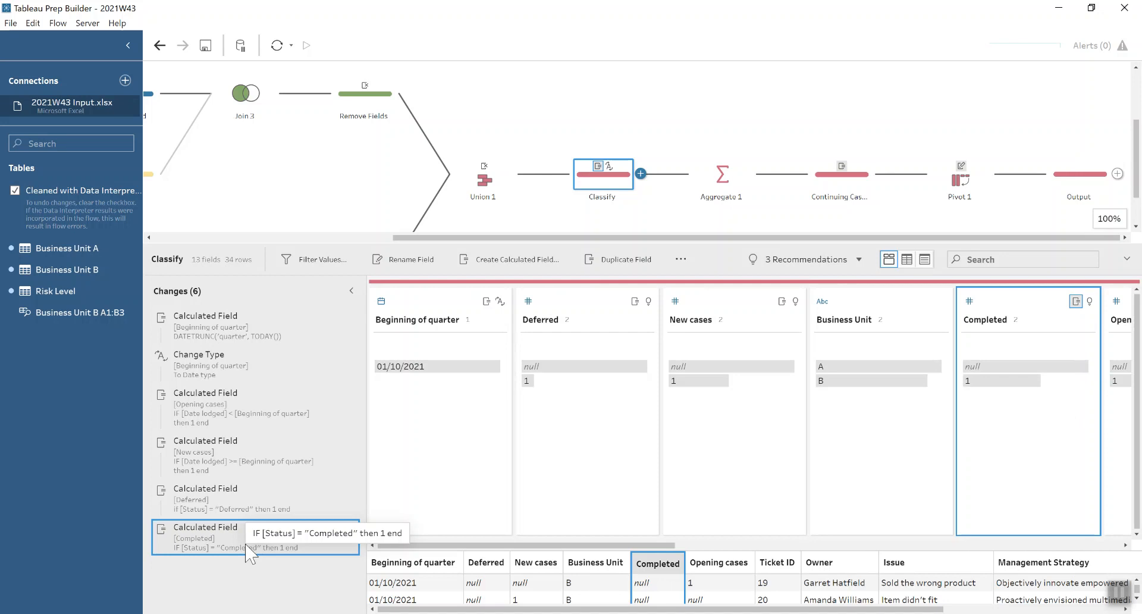
# - Examine the grouped and aggregated fields in Aggregate 1, and the Continuing and Deferred calculations in the Continuing Cases step
pyautogui.click(748, 195)
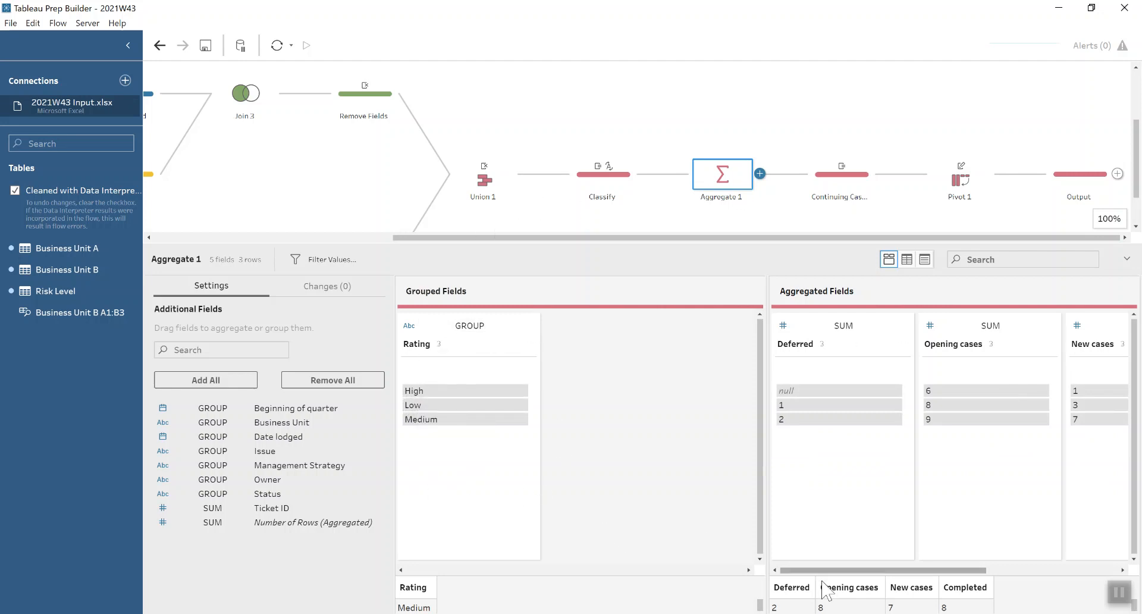
pyautogui.moveTo(832, 574); pyautogui.dragTo(795, 592)
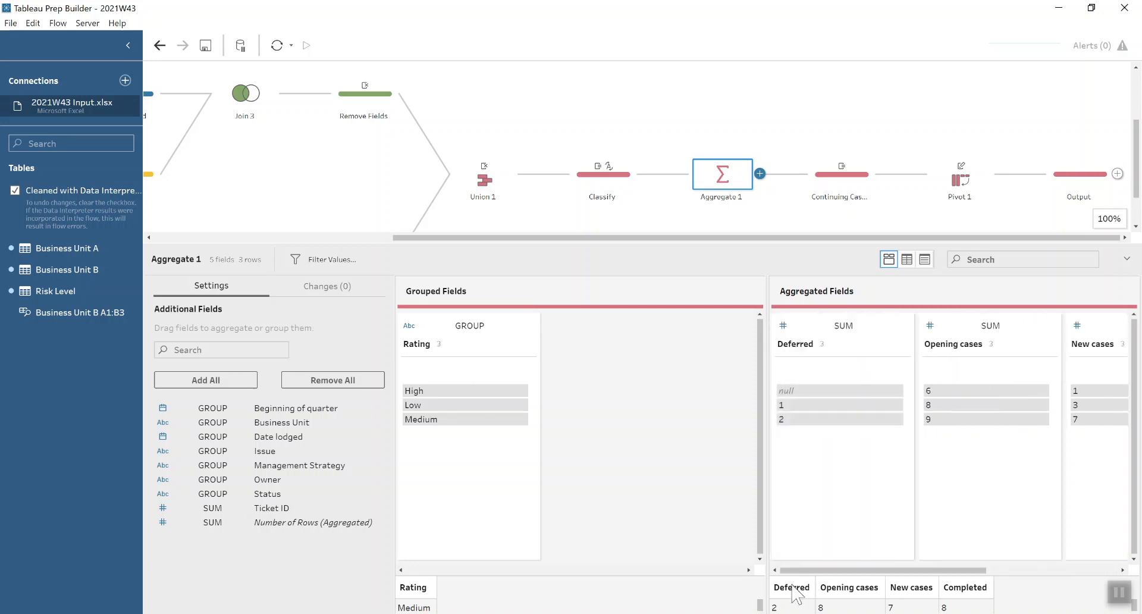
pyautogui.click(831, 194)
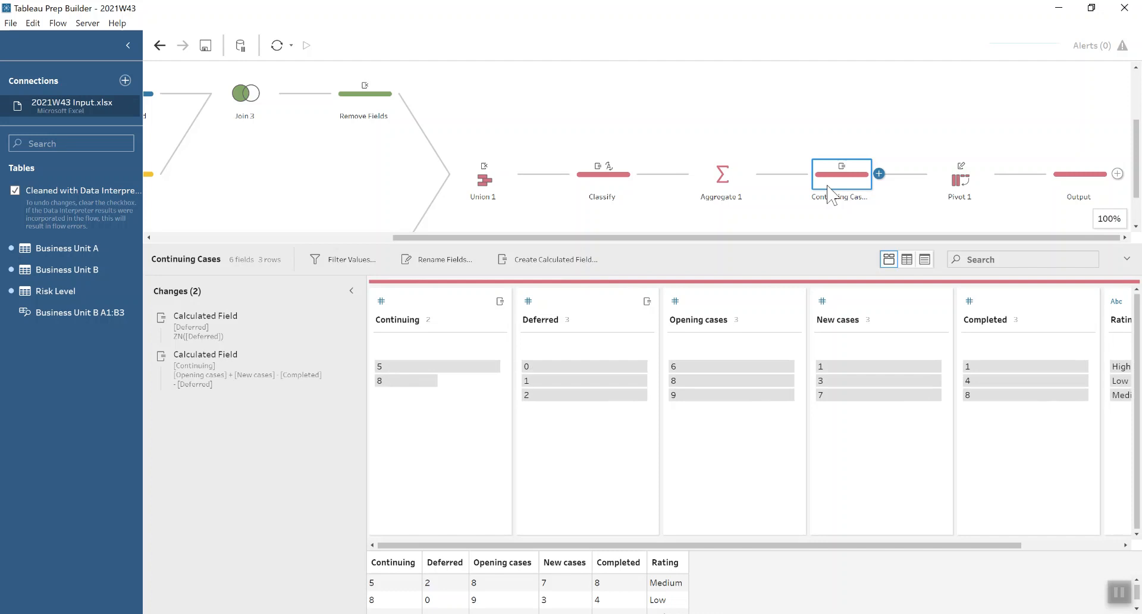
pyautogui.moveTo(301, 375)
pyautogui.click(334, 356)
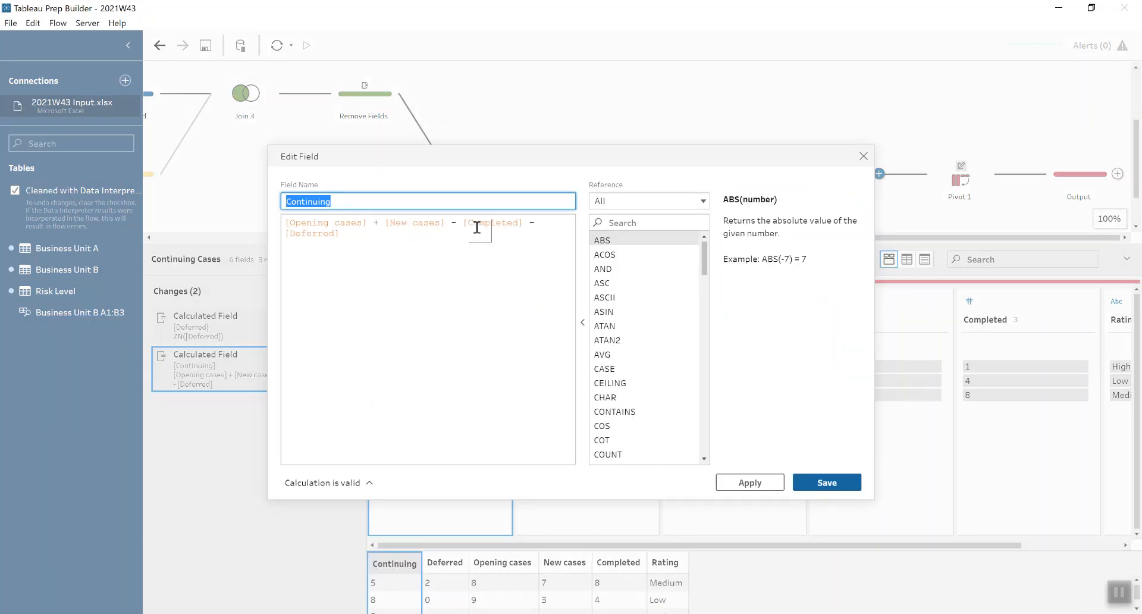
pyautogui.click(863, 156)
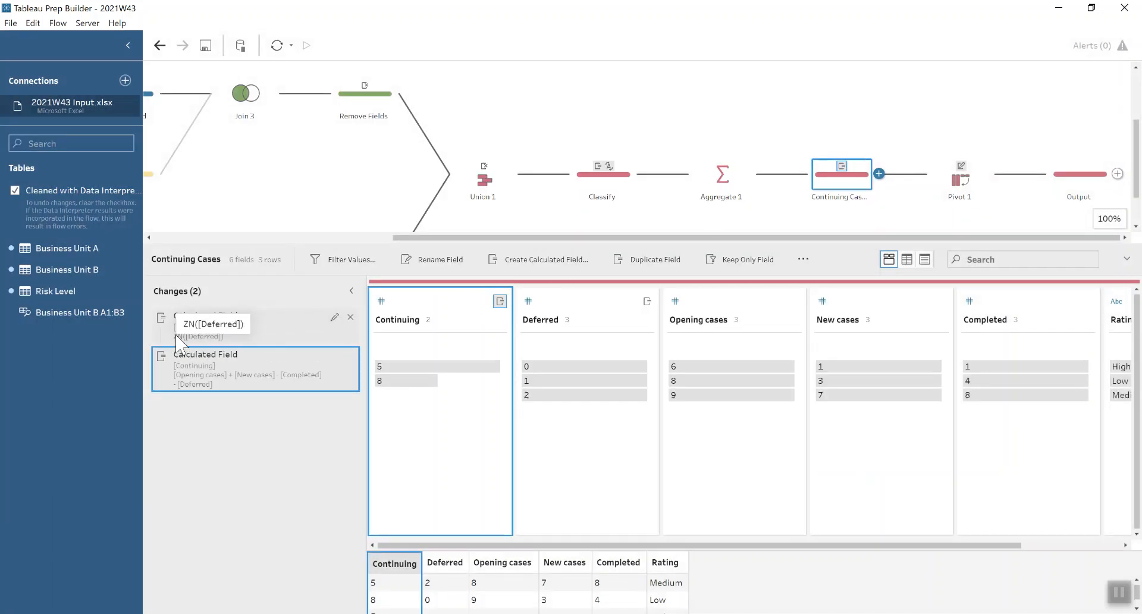
pyautogui.click(162, 315)
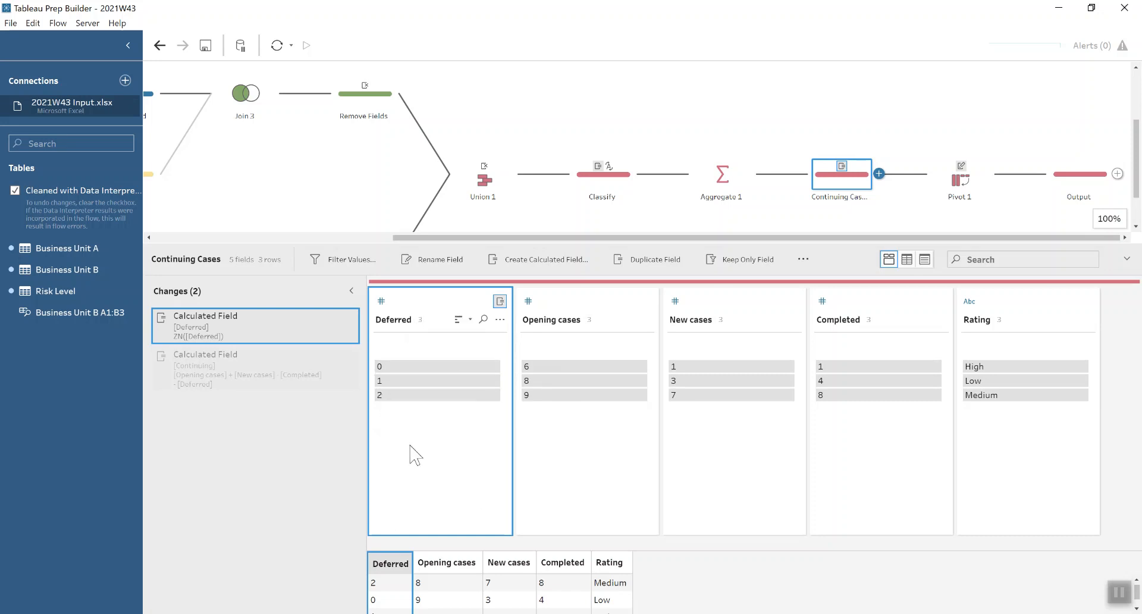
# - Highlight the null Deferred value in Aggregate 1 and return to the results of the Continuing Cases step
pyautogui.click(722, 174)
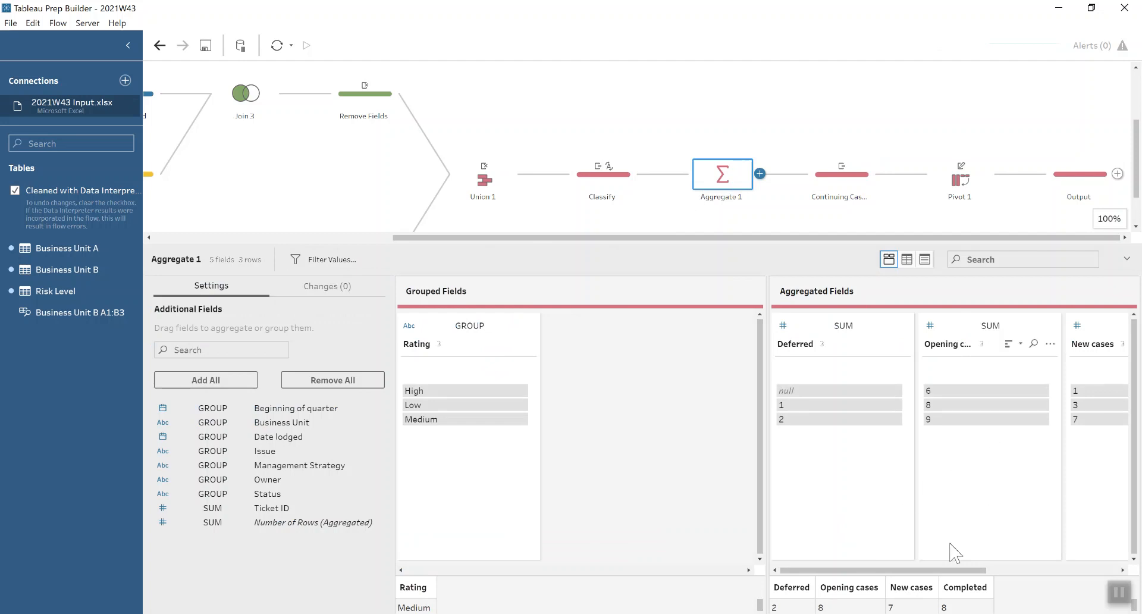
pyautogui.moveTo(940, 571); pyautogui.dragTo(882, 570)
pyautogui.moveTo(822, 419)
pyautogui.click(813, 391)
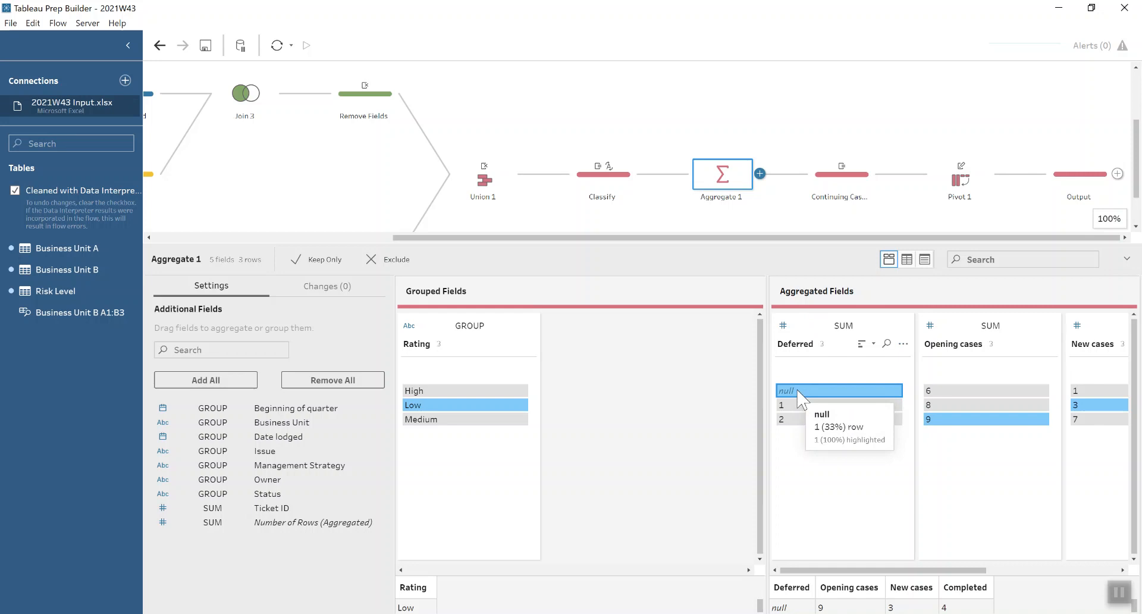
pyautogui.click(833, 189)
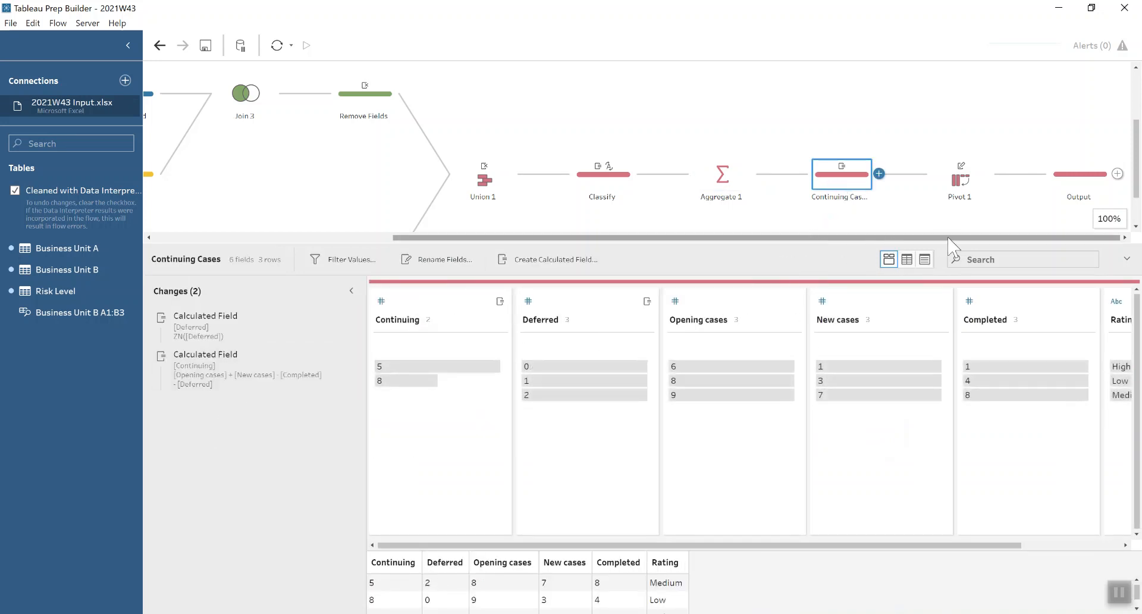
# - Examine the pivoted fields in Pivot 1 and show the Output step's data as a full grid
pyautogui.click(964, 189)
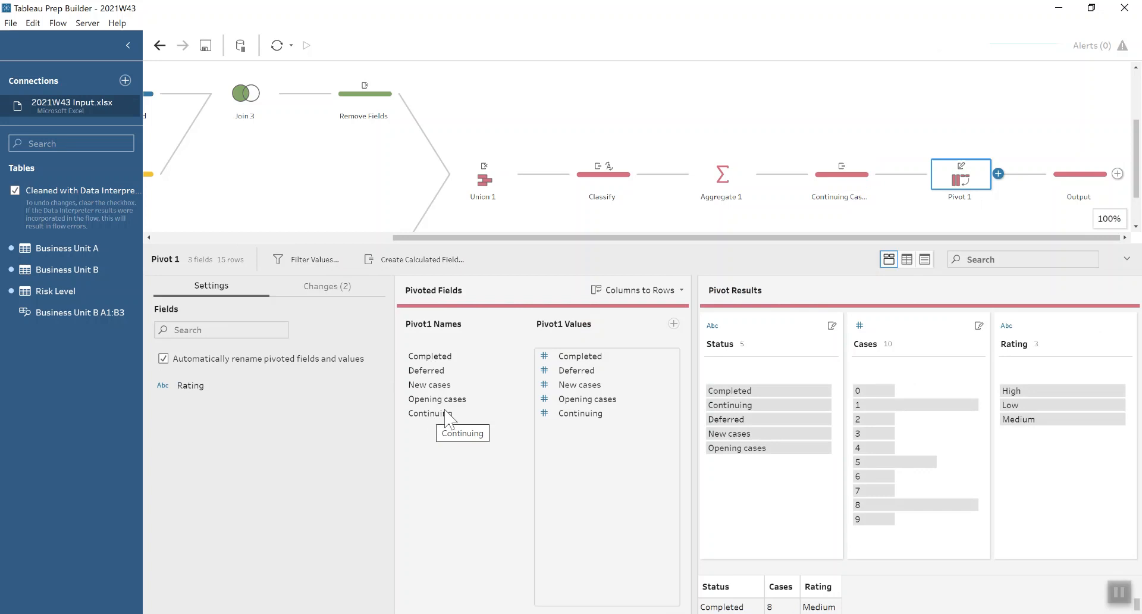
pyautogui.click(1057, 180)
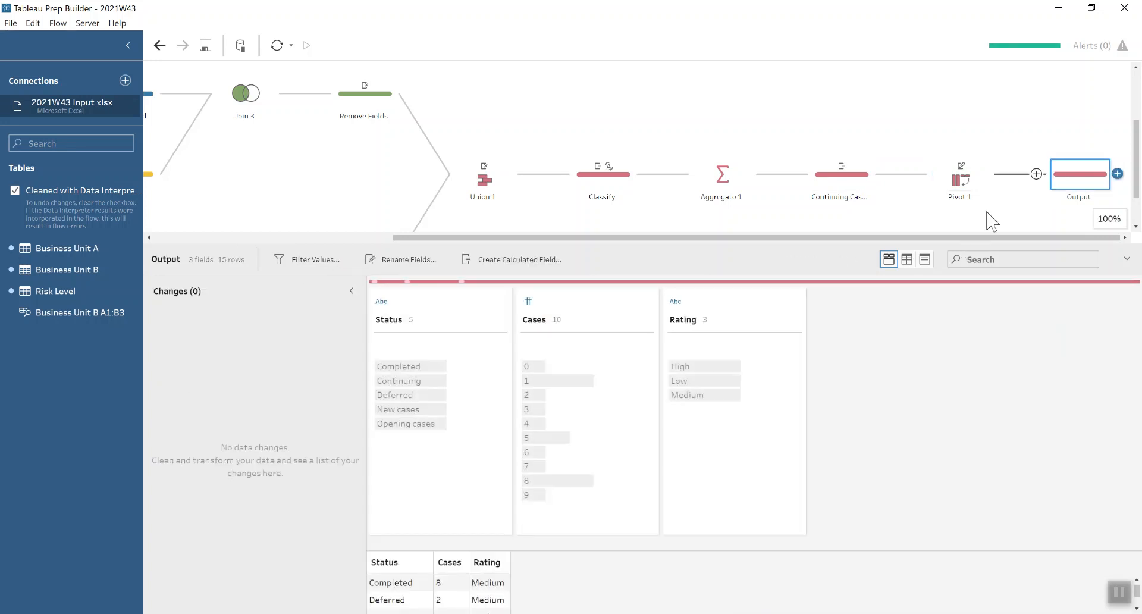
pyautogui.click(908, 265)
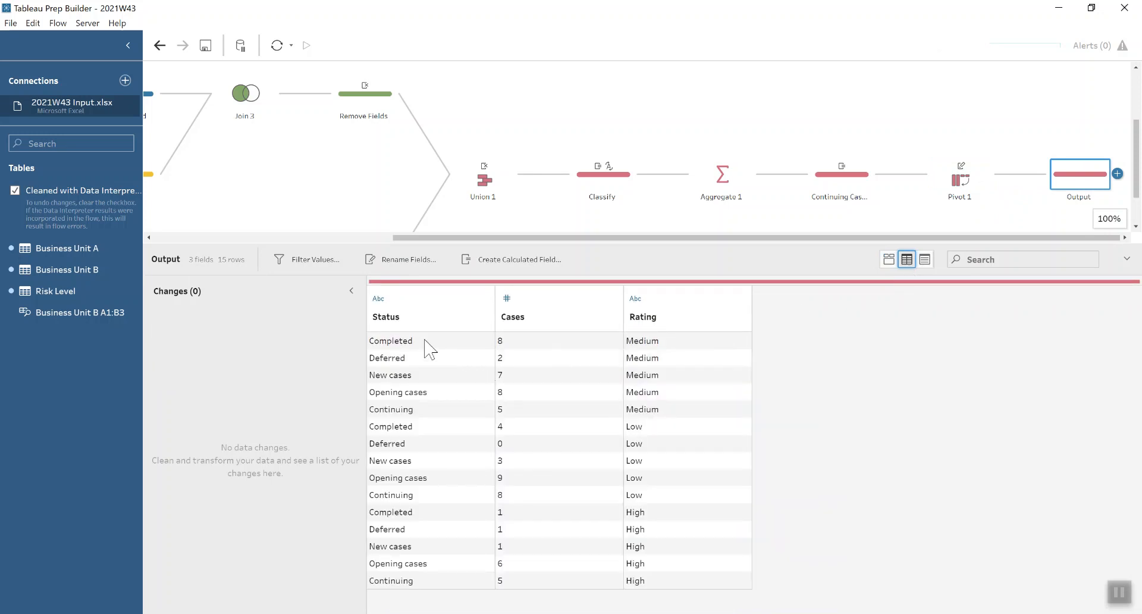